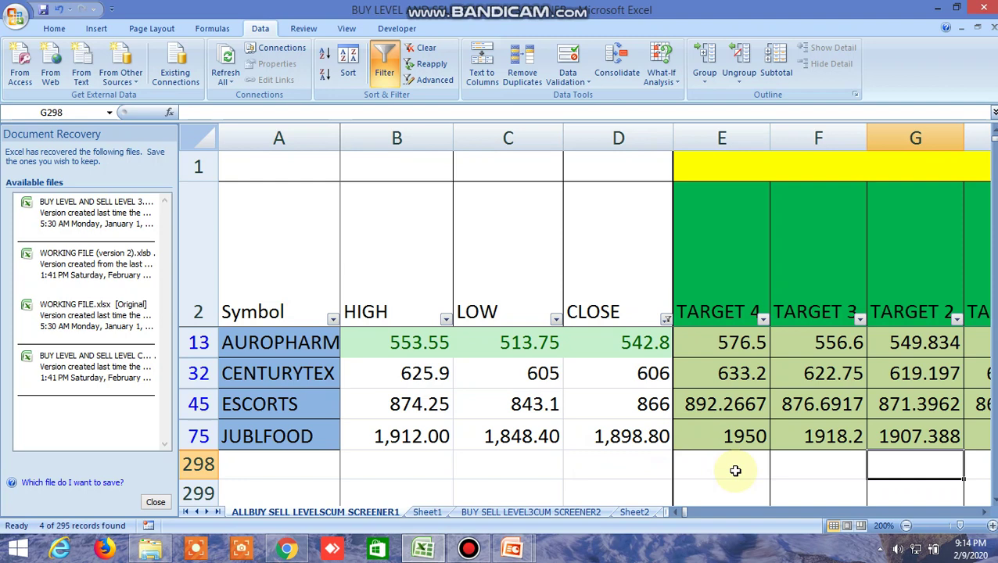
Examine the Buy Above column and the buy targets 1 to 5 around it for the filtered stocks
left_click(987, 513)
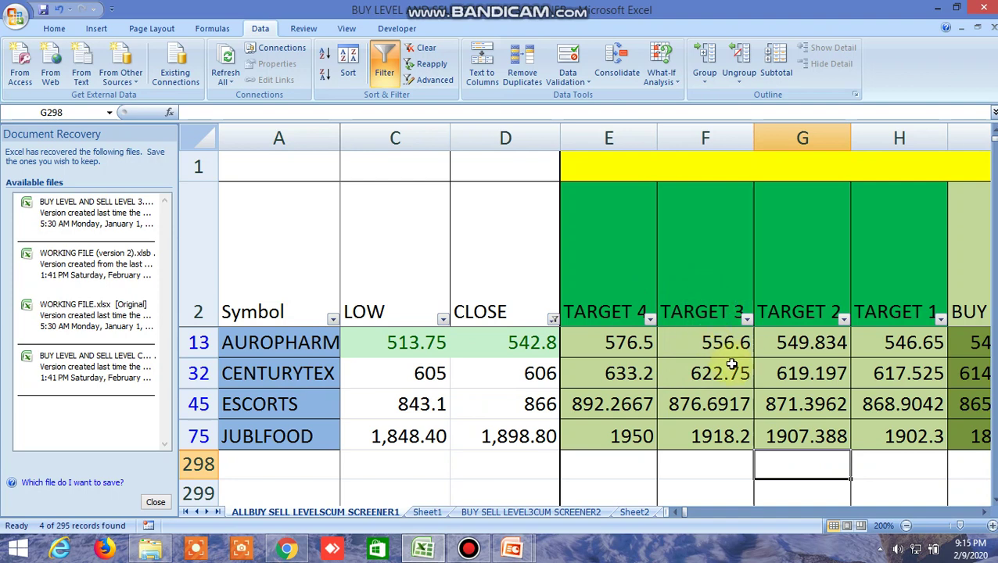
left_click(984, 513)
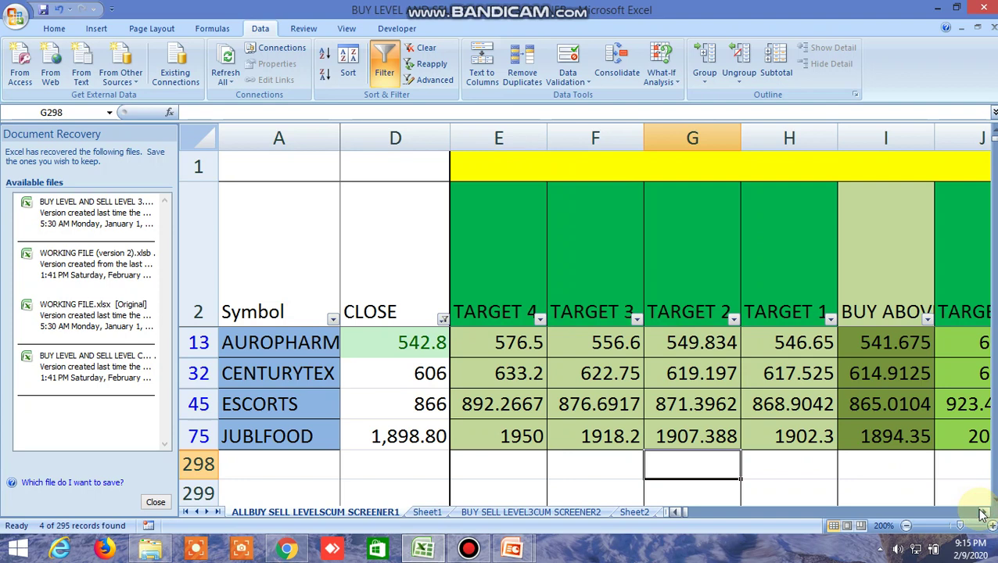
left_click(983, 513)
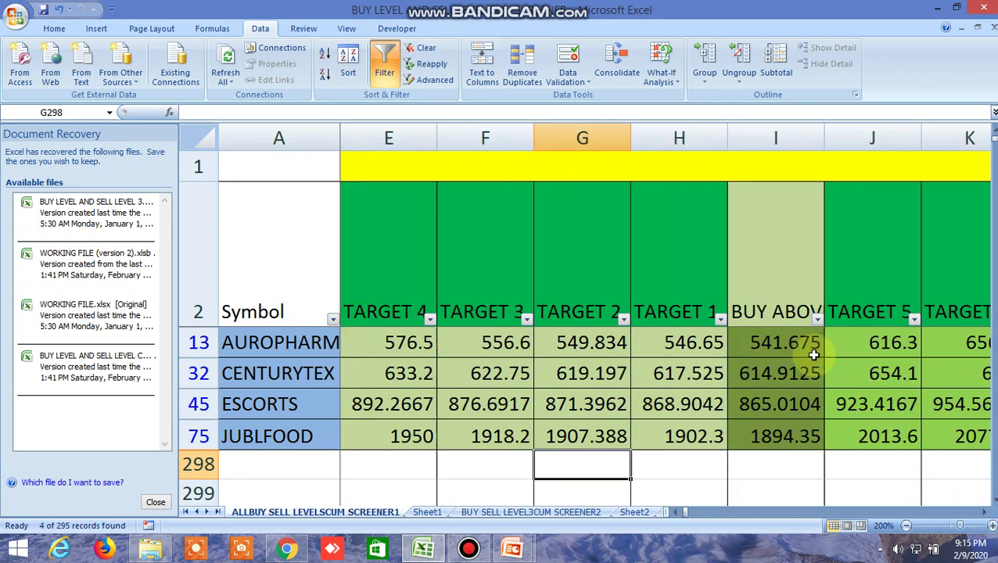
left_click(781, 256)
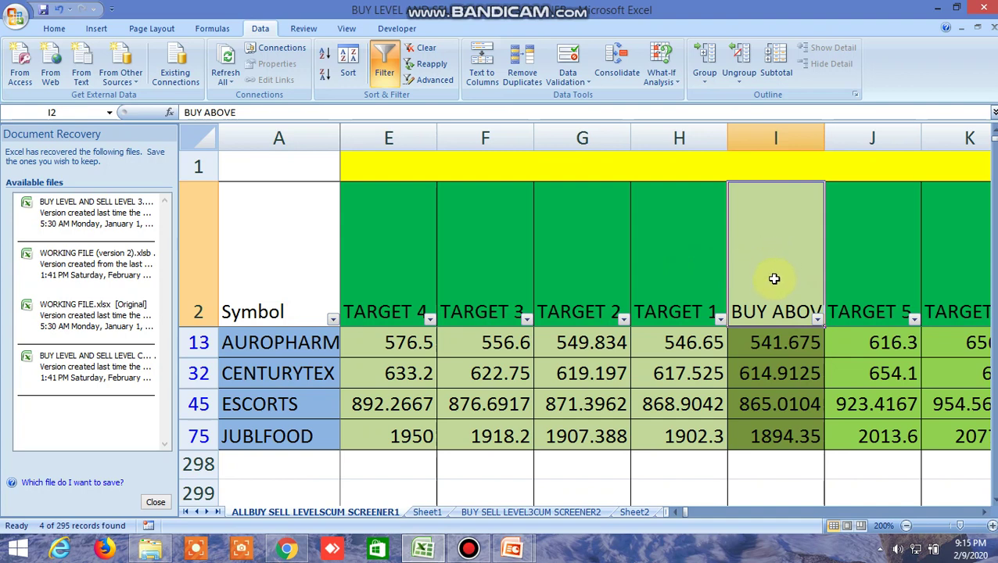
left_click(657, 275)
left_click(368, 257)
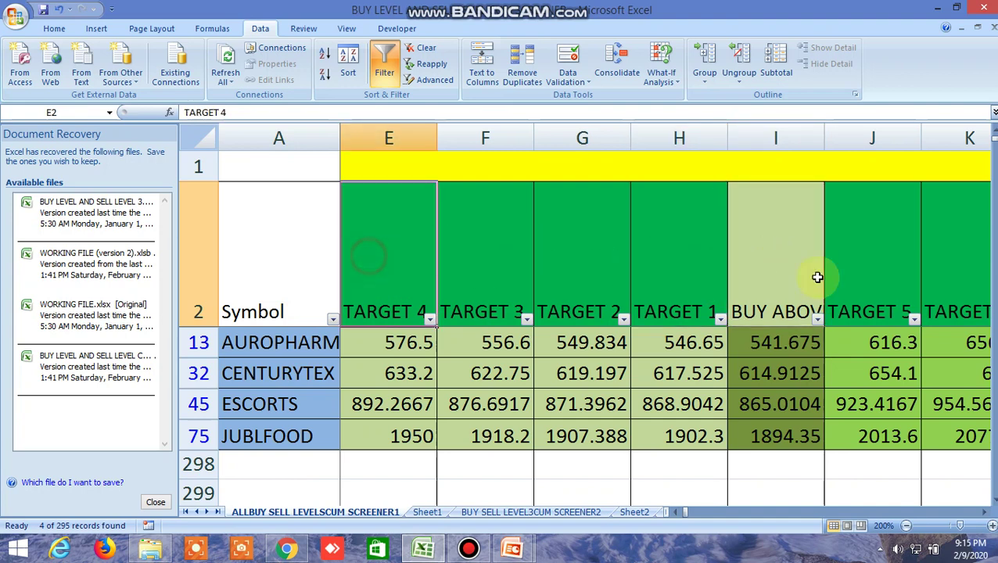
left_click(888, 282)
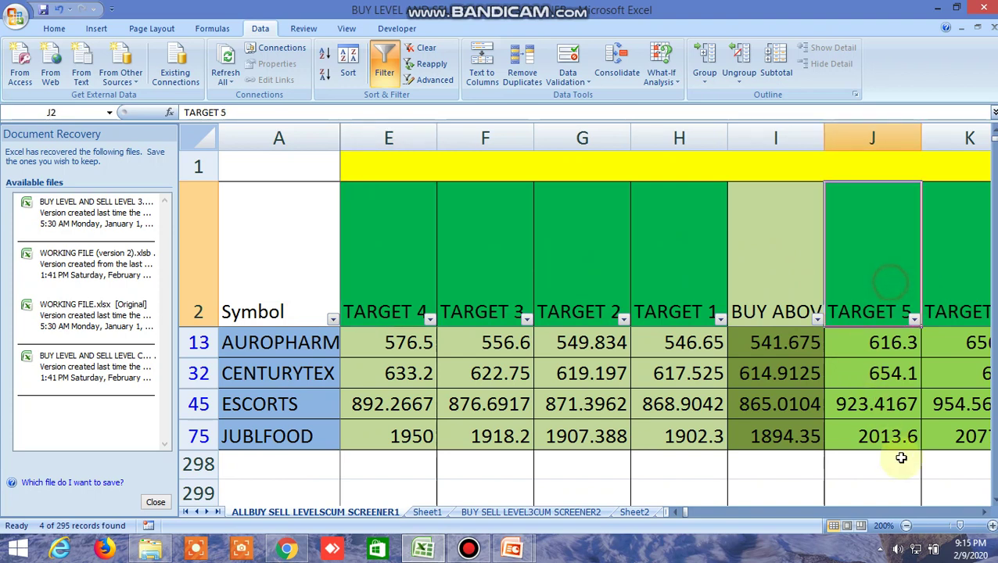
Examine the Sell below column and its targets 1 to 4 in the first buy and sell levels section
left_click(986, 515)
left_click(986, 515)
left_click(986, 515)
left_click(986, 515)
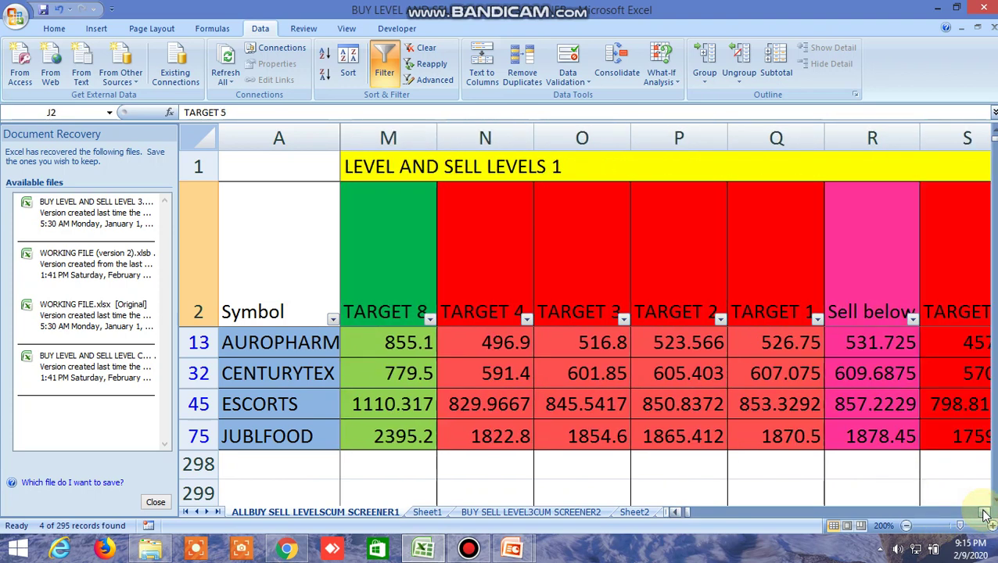
left_click(854, 245)
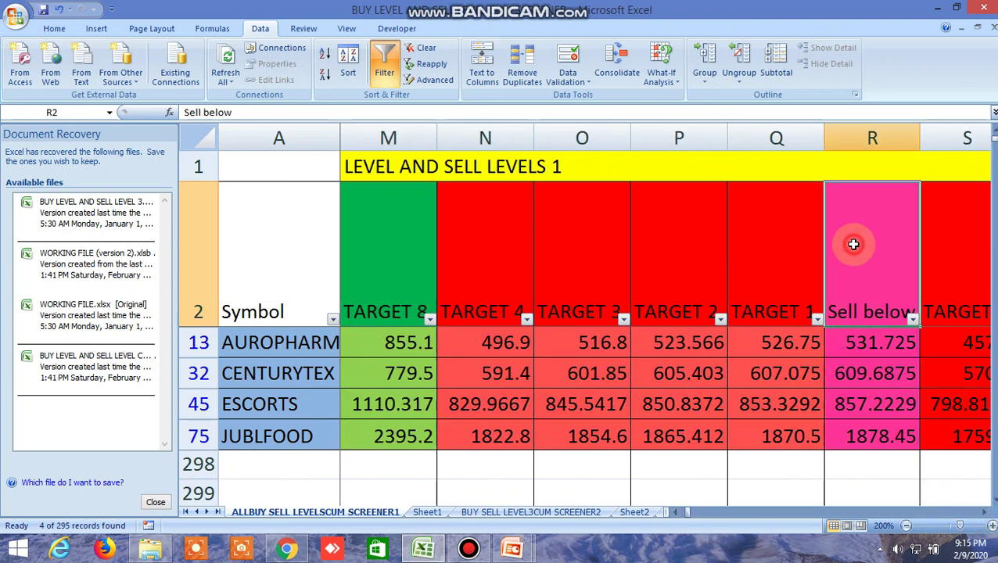
left_click(760, 260)
left_click(455, 255)
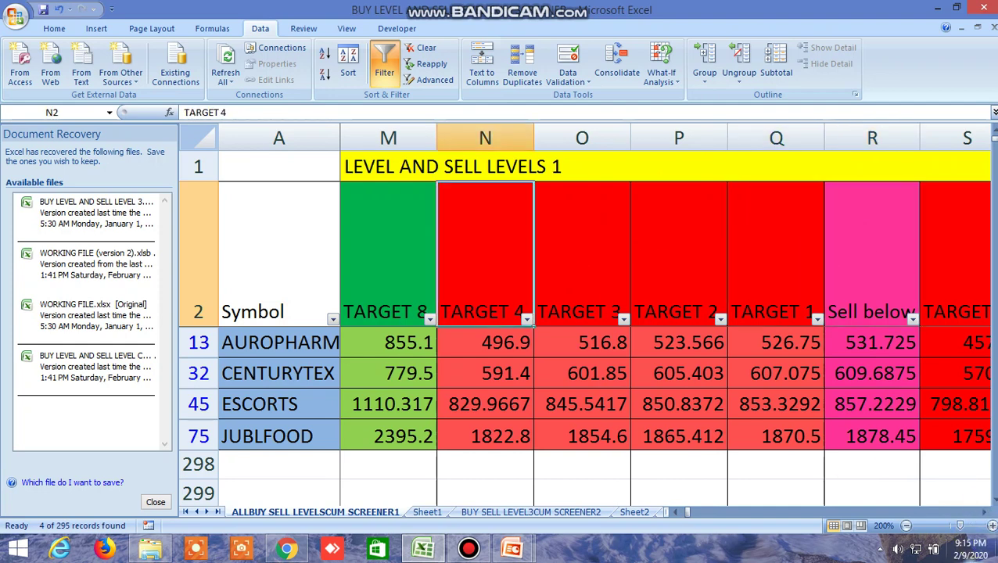
Review sell targets 5 to 8 and the LTP versus buy level check, finishing back at the HIGH, LOW and CLOSE columns
left_click(986, 513)
left_click(985, 513)
left_click(986, 513)
left_click(986, 513)
left_click(985, 514)
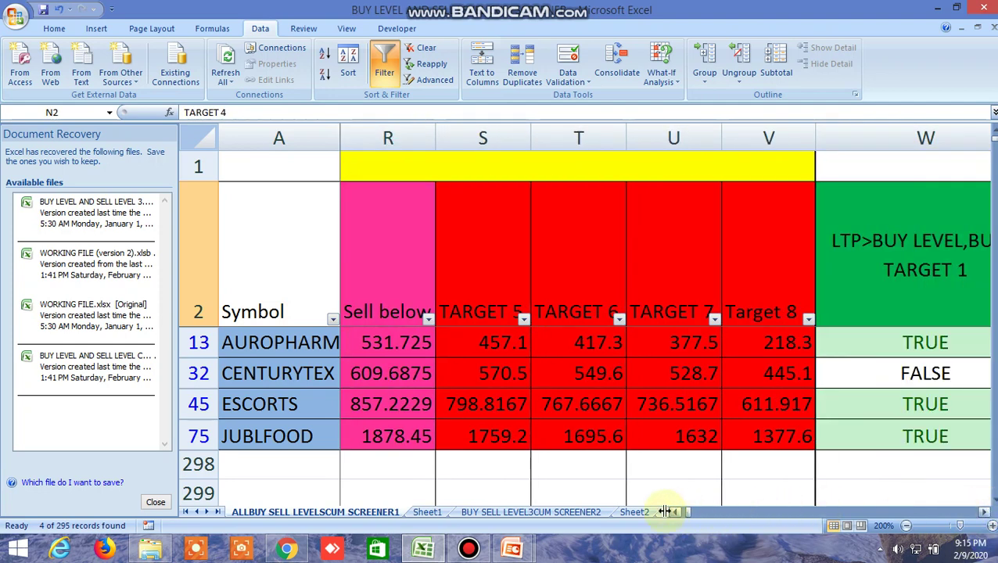
left_click_drag(688, 514, 684, 510)
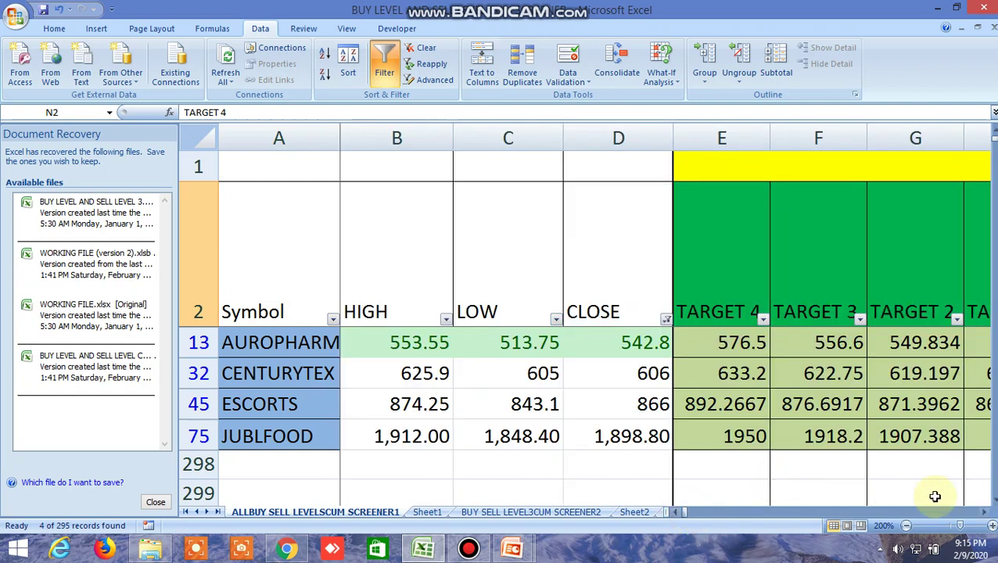
Compare the Buy Above values with the surrounding buy targets for the four filtered stocks
left_click(984, 513)
left_click(985, 513)
left_click(984, 513)
left_click(984, 513)
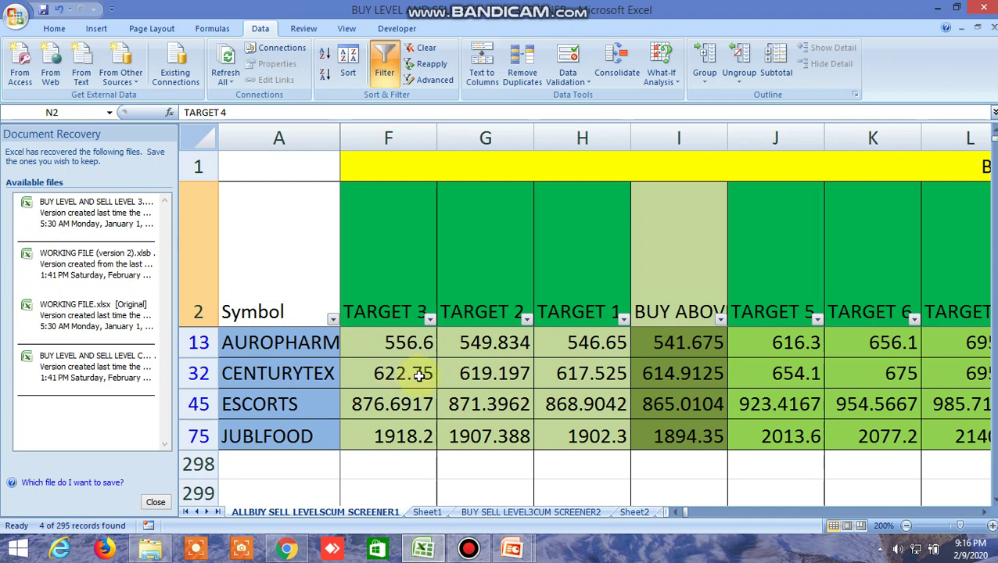
left_click(671, 514)
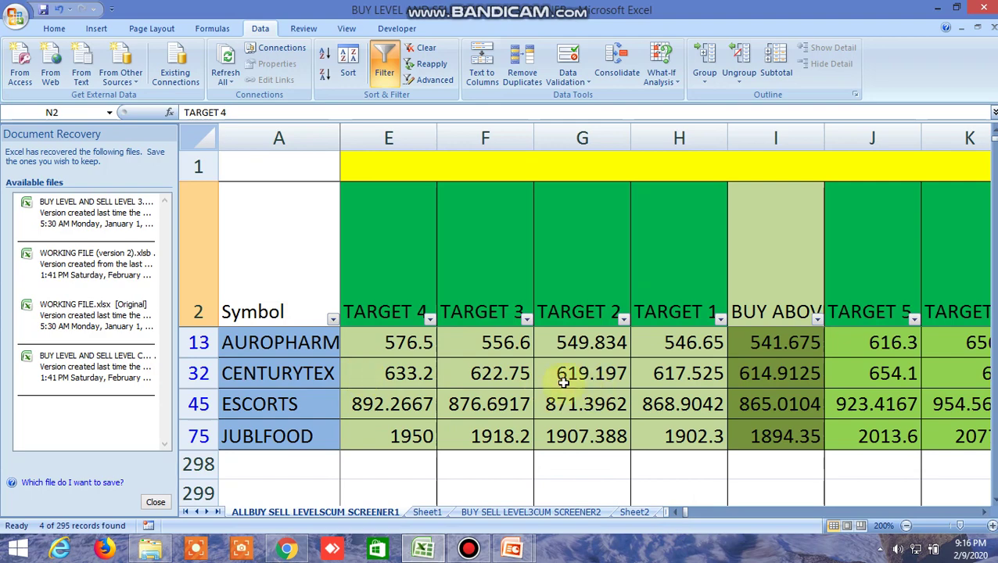
left_click(985, 514)
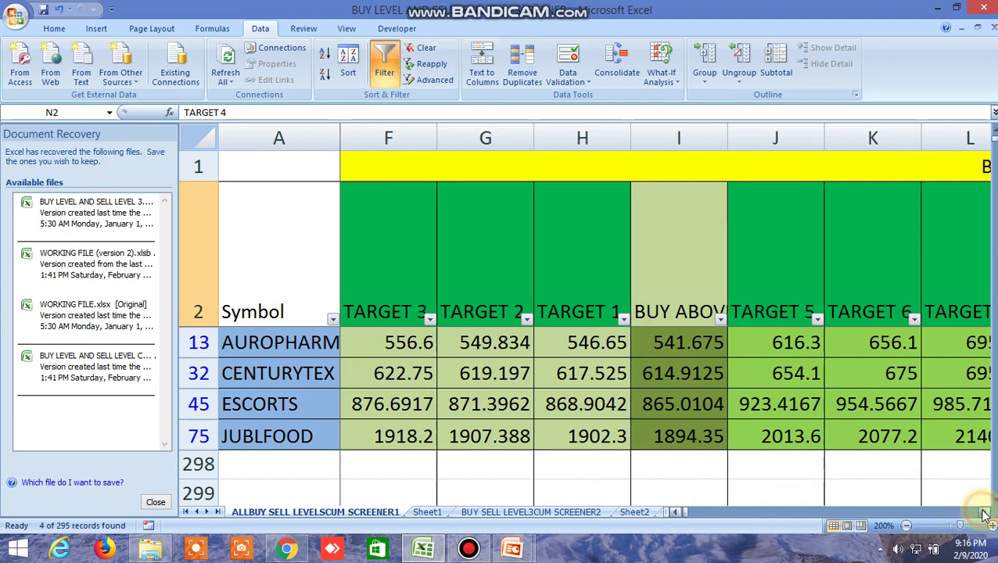
Examine the Buy Above, Sell Below and target columns in the BUY LEVEL AND SELL LEVELS 2 section
left_click_drag(985, 515, 986, 515)
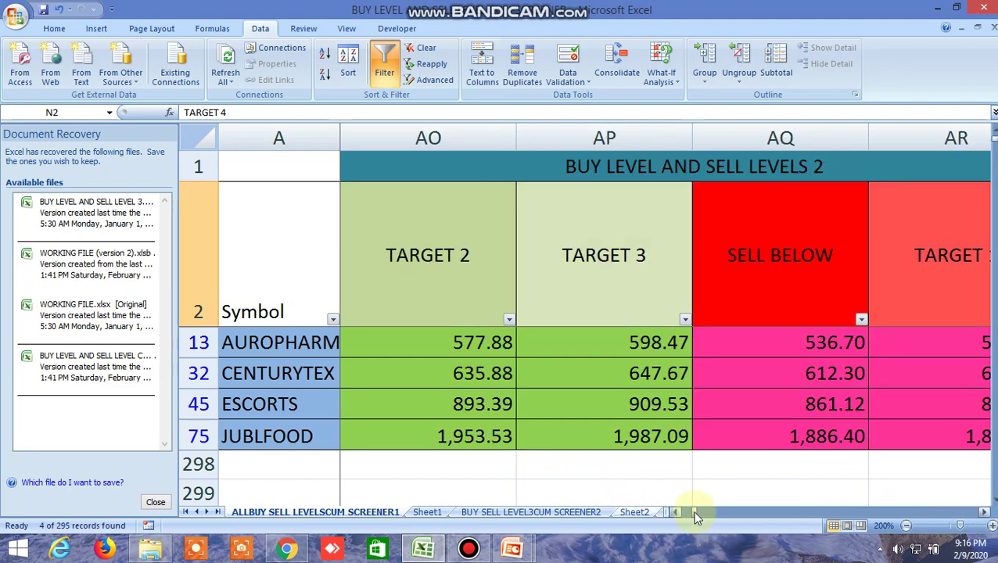
left_click(674, 512)
left_click(675, 512)
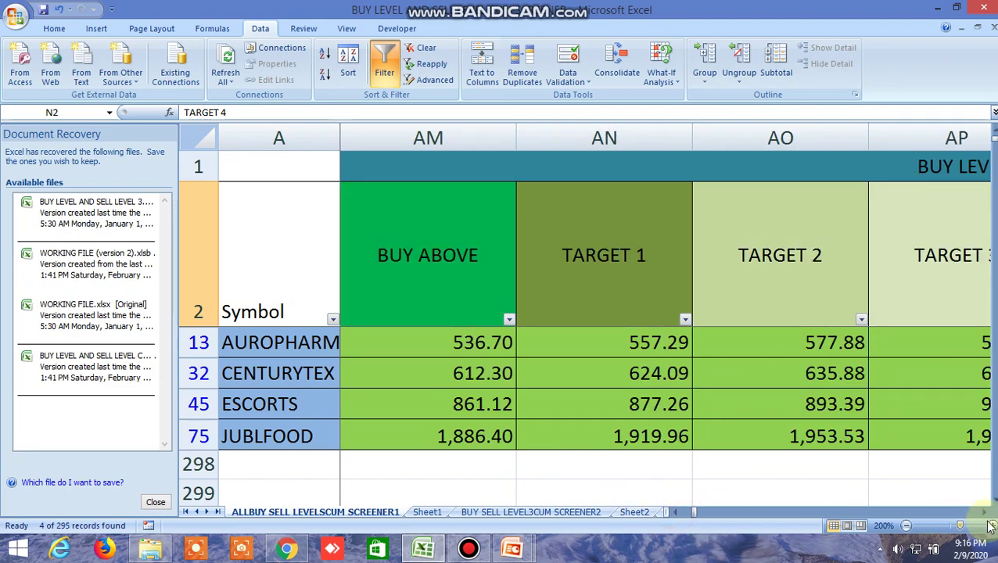
Examine the R1 to R7 resistances and S1 support in the BUY LEVEL AND SELL LEVELS 3 section
left_click_drag(988, 516, 984, 515)
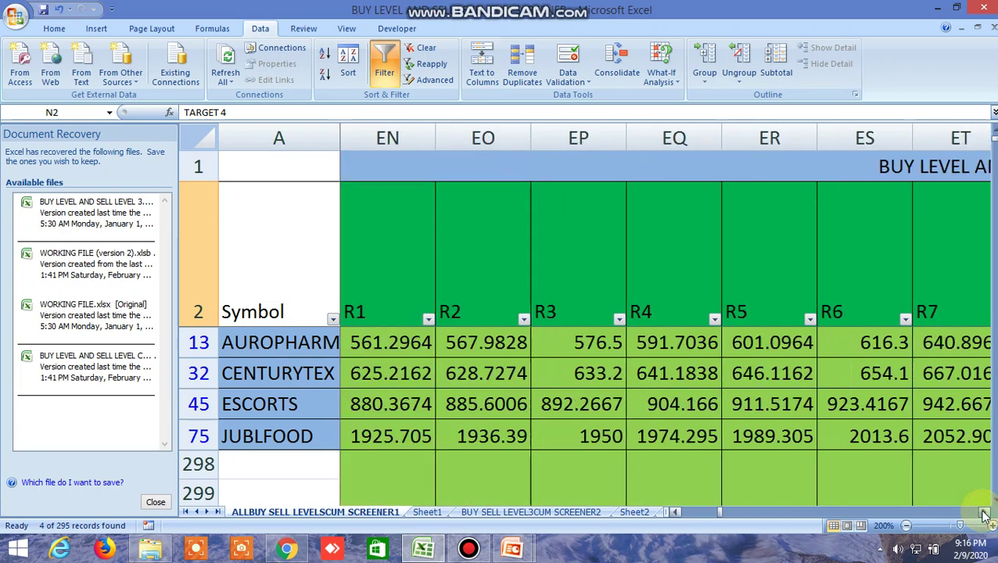
left_click(405, 275)
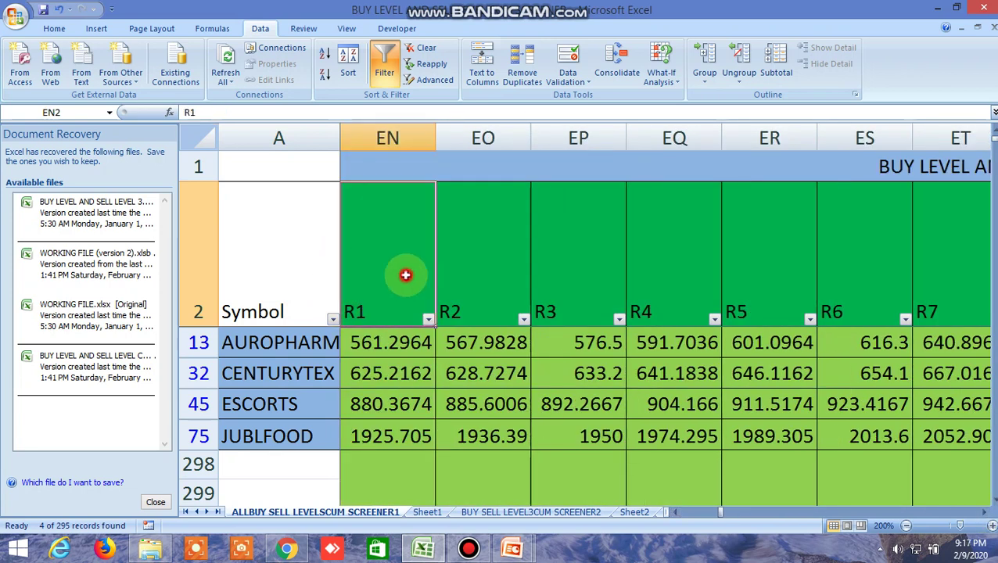
left_click(912, 174)
left_click(379, 290)
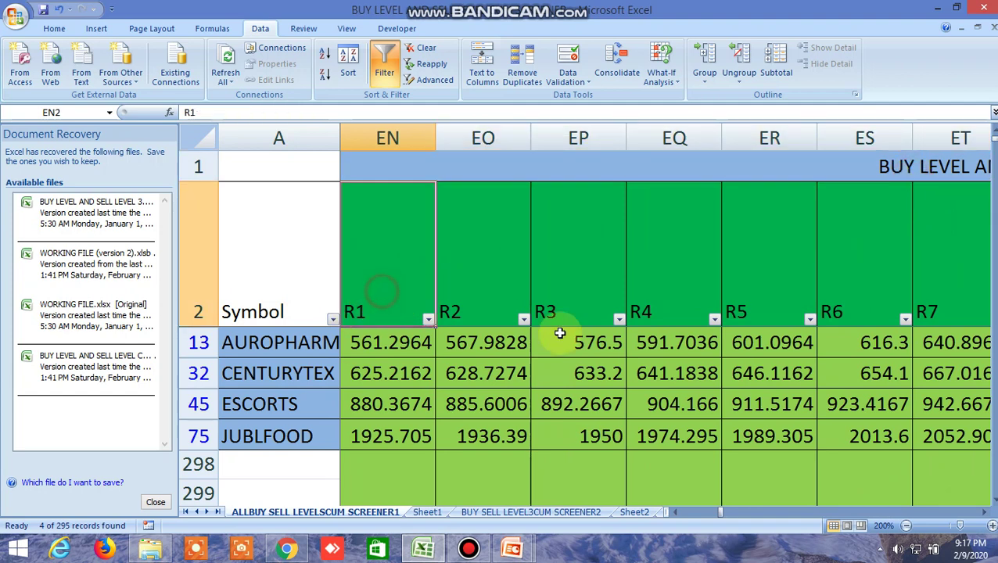
left_click(986, 513)
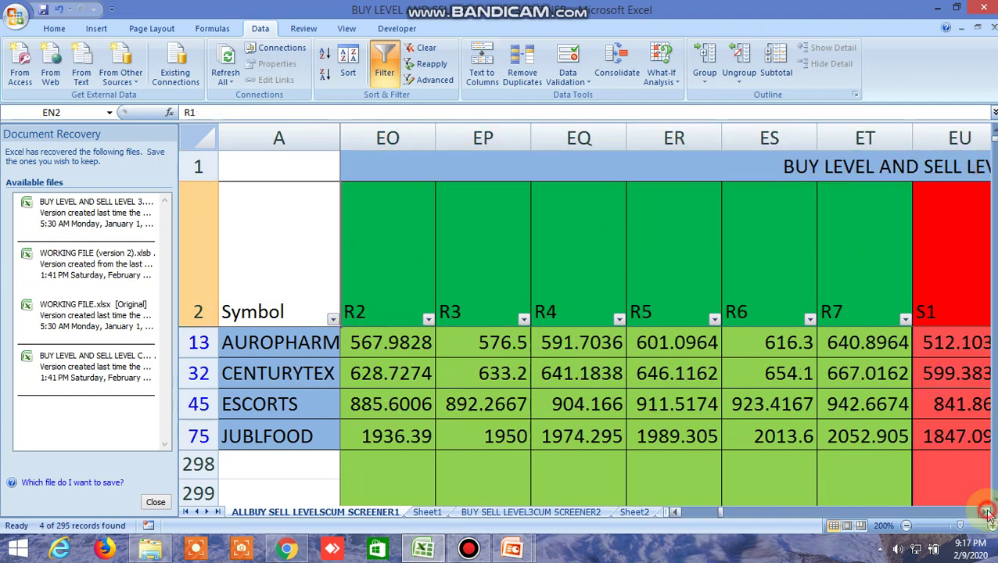
left_click(688, 301)
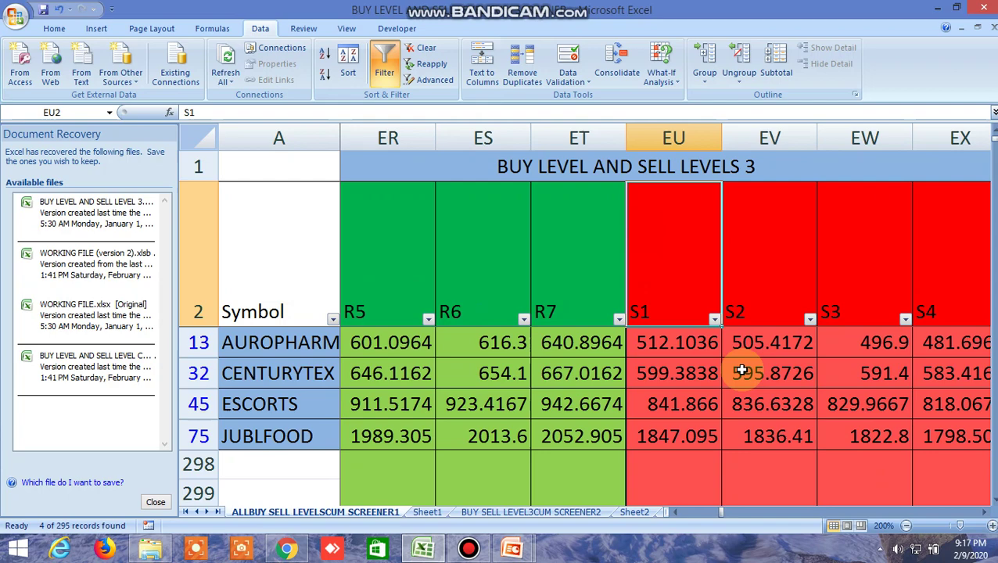
Examine the R1 to R3 and S1 to S3 columns of the PIVOT POINT section
left_click(986, 512)
left_click(986, 512)
left_click(986, 512)
left_click(986, 512)
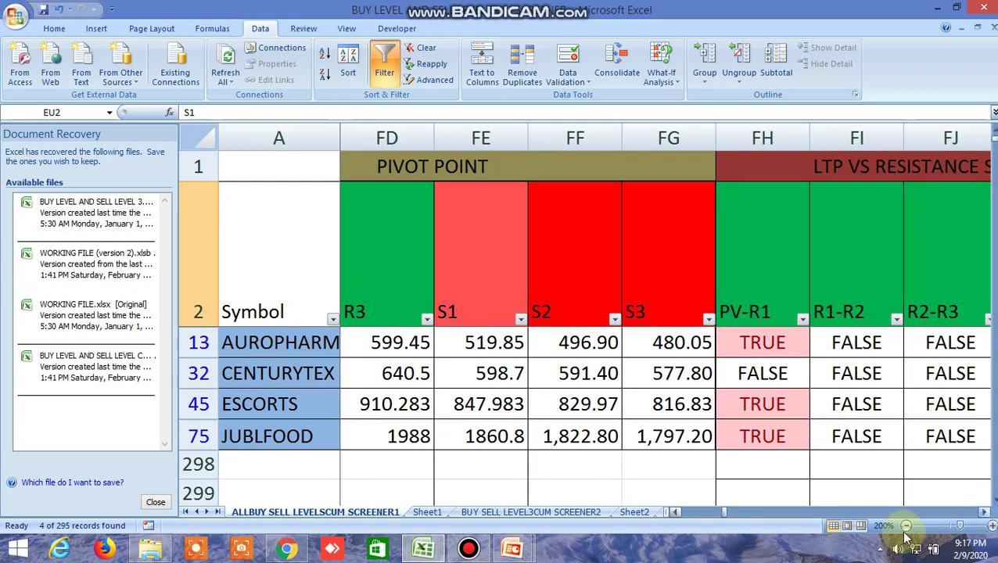
left_click(674, 513)
left_click(674, 513)
left_click(675, 512)
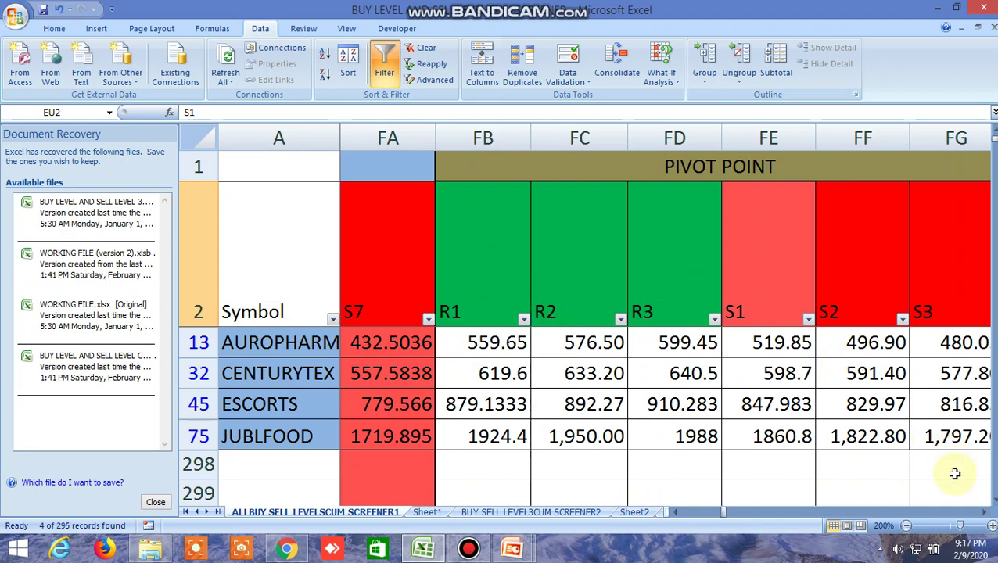
Review the LTP VS RESISTANCE SUPPORT PIVOT POINT checks for the filtered stocks
left_click(986, 512)
left_click(986, 512)
left_click(986, 513)
left_click(986, 512)
left_click(986, 513)
left_click(986, 512)
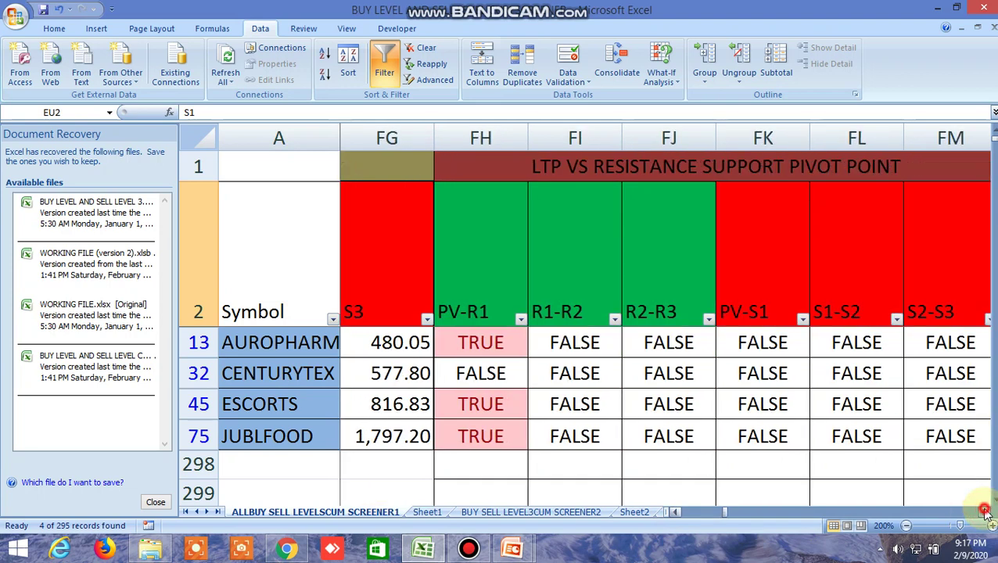
Examine the BOLLINGERBAND section with its standard deviation, upper and lower bands and LTP comparison columns
left_click(986, 513)
left_click(986, 512)
left_click(985, 512)
left_click(986, 513)
left_click(986, 512)
left_click(986, 512)
left_click(986, 512)
left_click(986, 512)
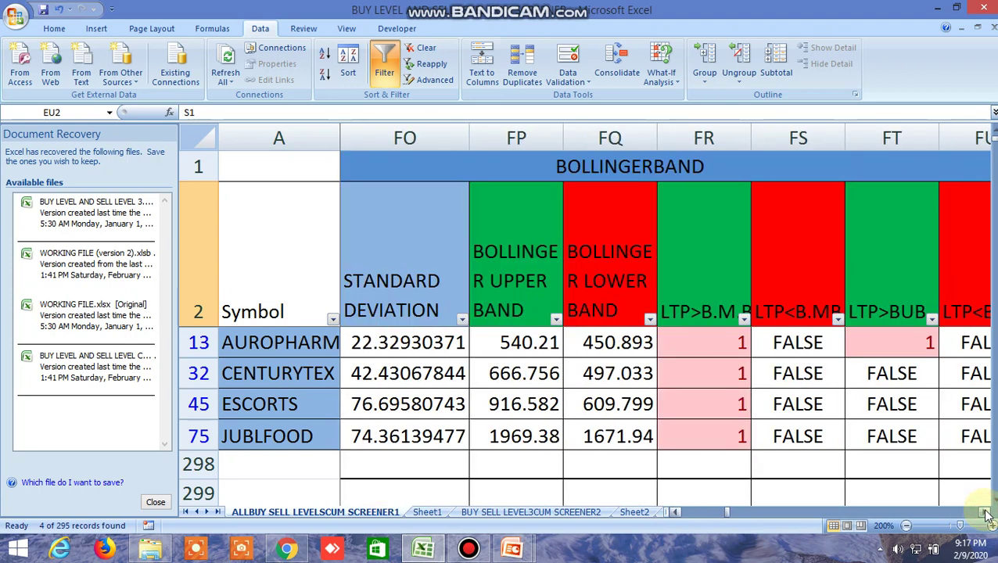
Examine the upper, lower and mid bands in the PRICE CHANNEL section
left_click(986, 513)
left_click(986, 512)
left_click(986, 513)
left_click(986, 512)
left_click(986, 513)
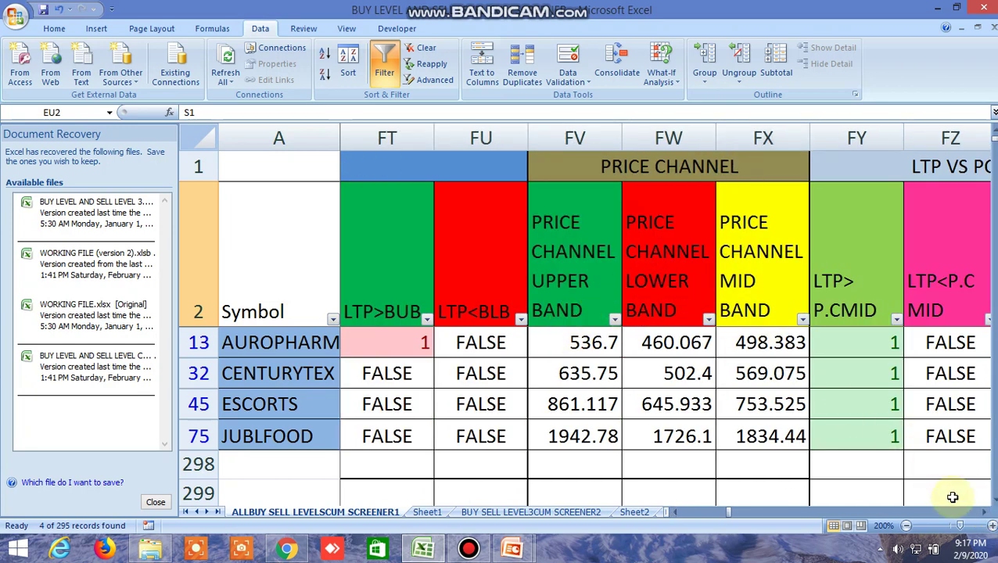
Examine the top line, mid line and bottom line columns of the TIRONE LEVEL section
left_click_drag(985, 515, 986, 515)
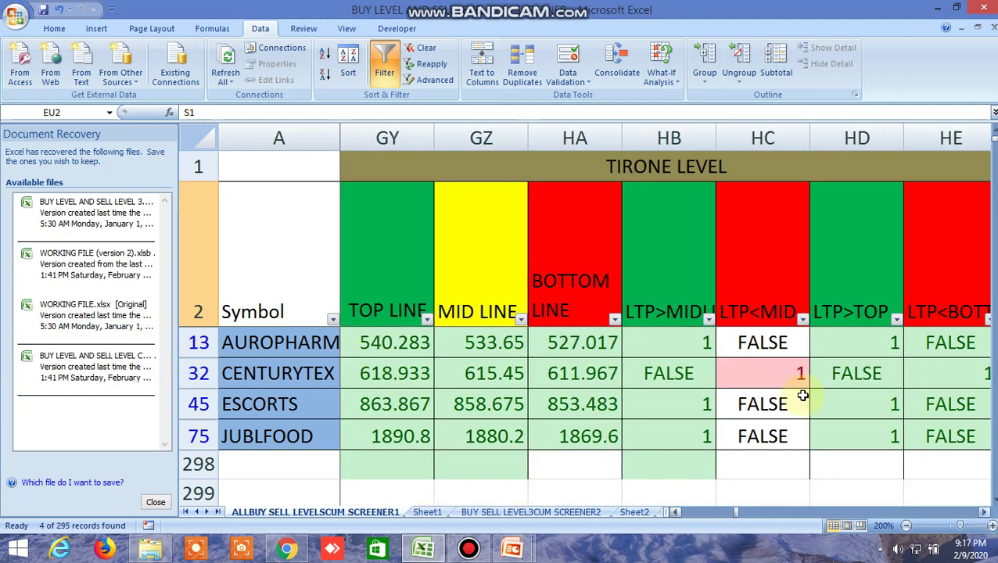
left_click(396, 280)
left_click(464, 284)
left_click(575, 272)
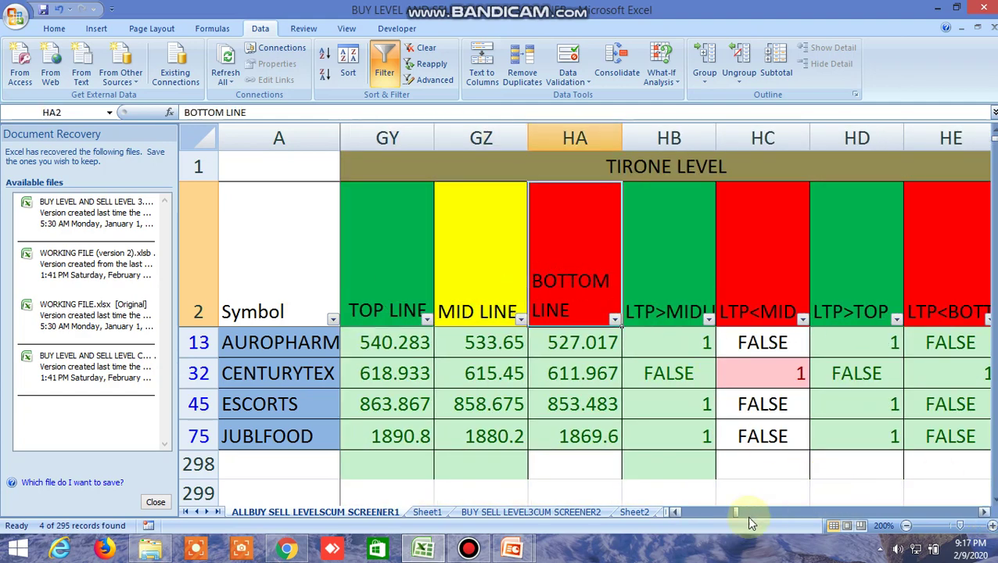
Turn off the filter on the stock table to list every symbol again
left_click_drag(734, 508, 681, 512)
left_click(384, 71)
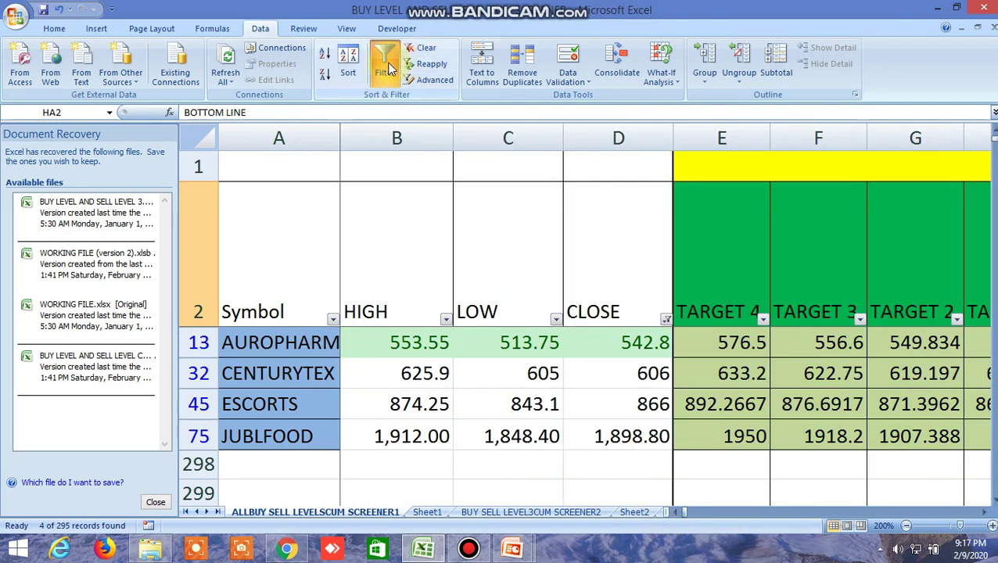
scroll(832, 408, "down", 3)
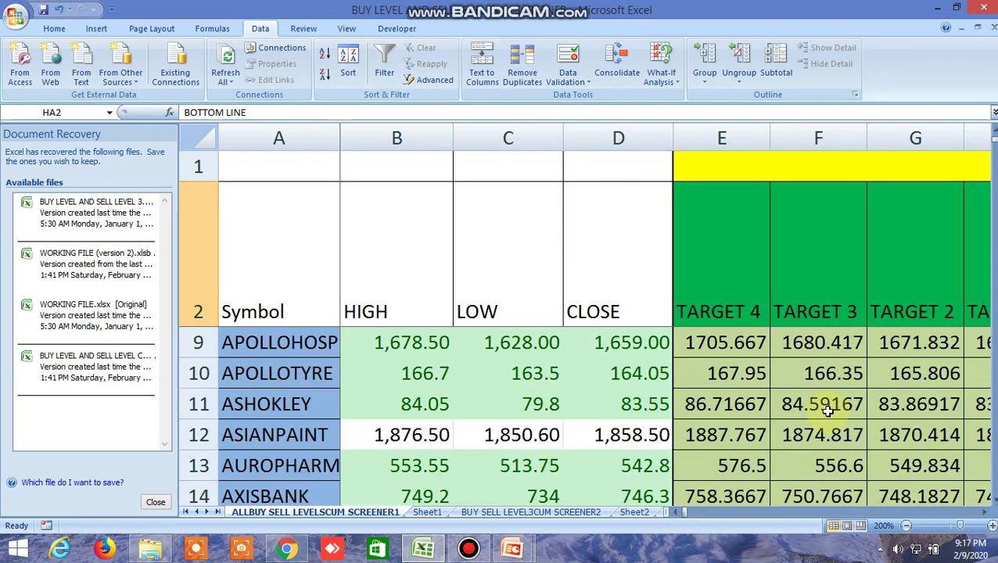
Review the NIFTY & BANKNIFTY rows across all level and indicator columns, finishing back at HIGH, LOW and CLOSE
left_click_drag(995, 145, 994, 155)
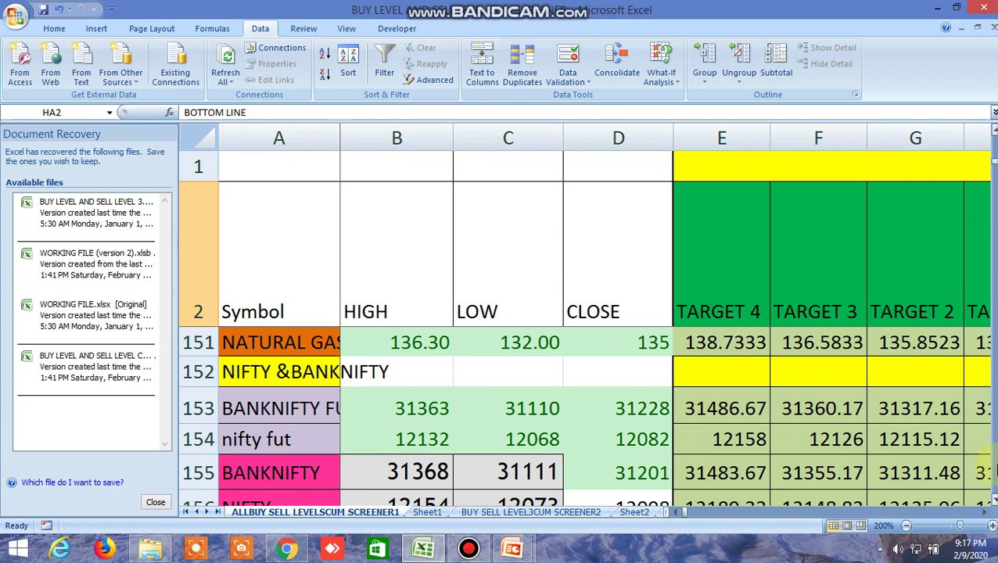
left_click(992, 502)
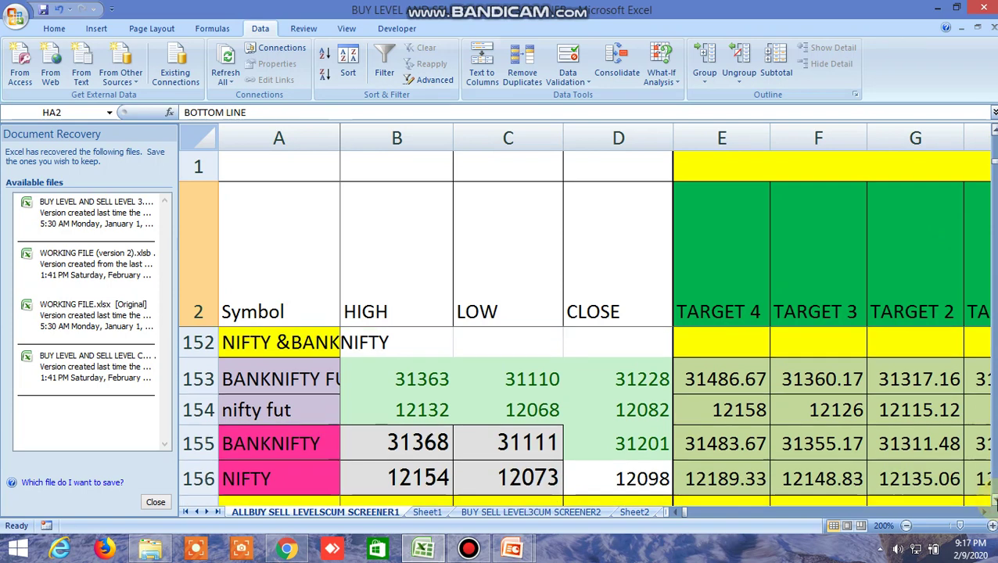
left_click(985, 512)
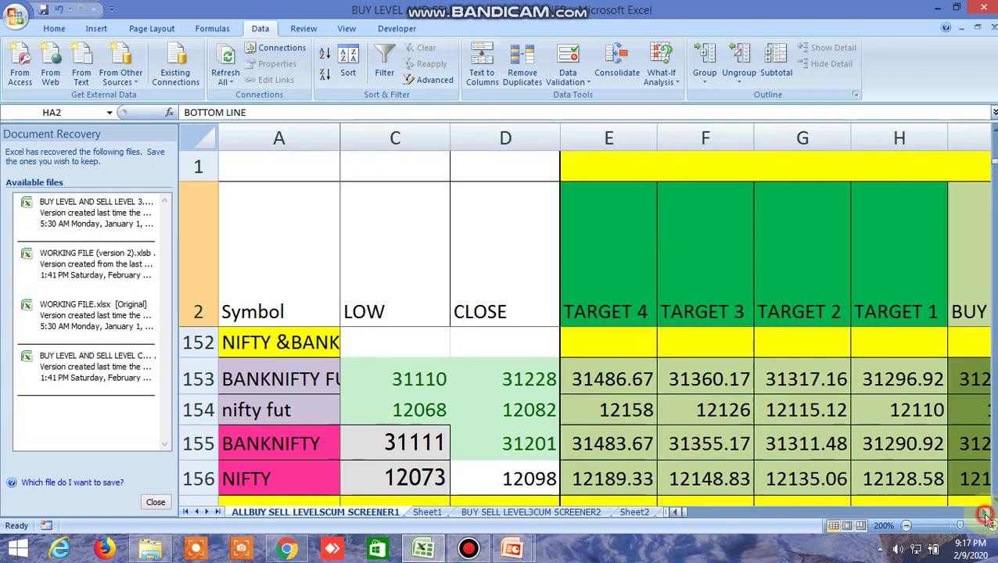
left_click(985, 512)
left_click_drag(986, 514, 989, 521)
left_click_drag(987, 518, 989, 521)
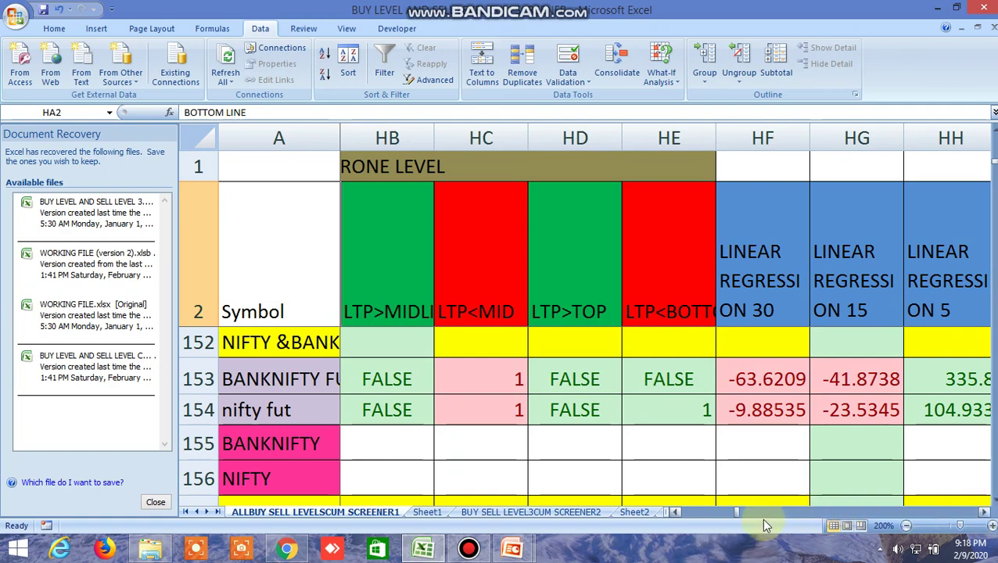
left_click_drag(738, 514, 680, 493)
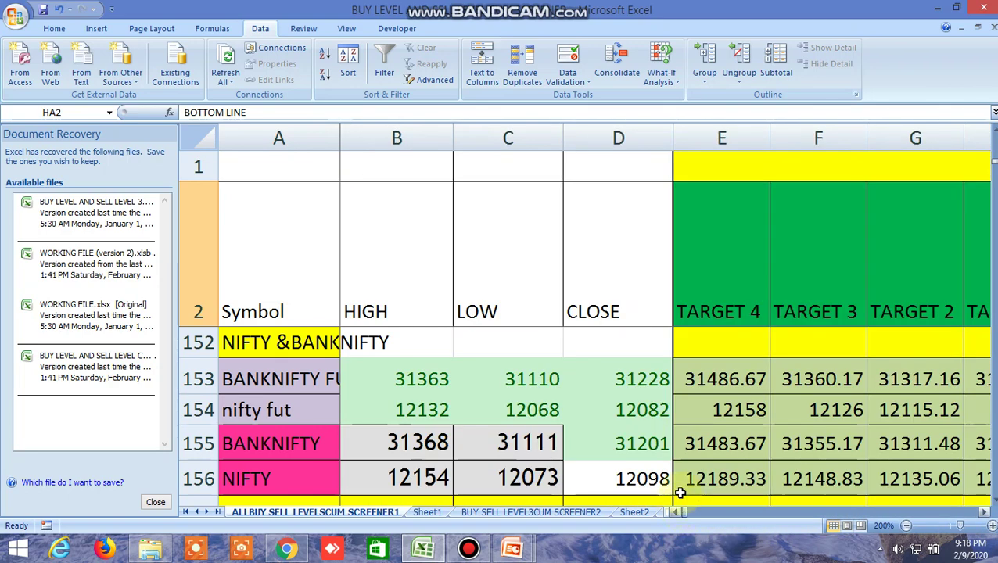
Review the commodity rows, from CRUDEOIL to NATURAL GAS, across the level and indicator columns, including ICHIMOKU CLOUD and the pivot point comparison
scroll(497, 376, "up", 3)
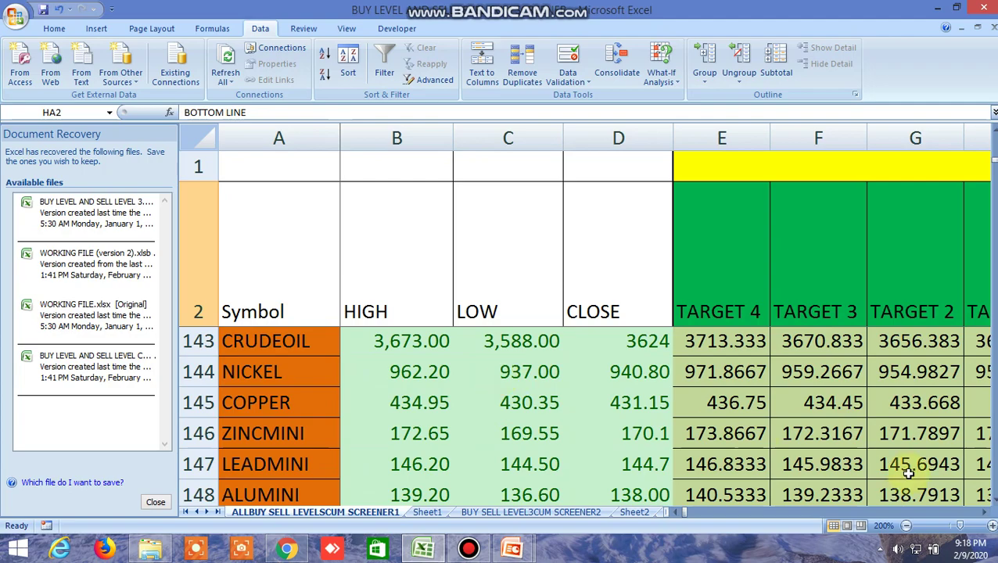
left_click_drag(986, 514, 986, 516)
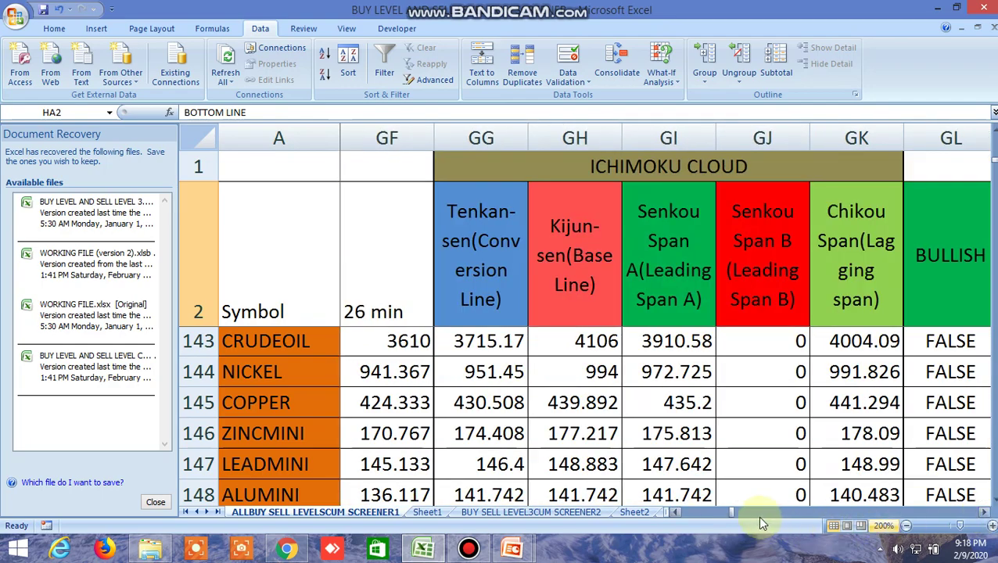
left_click_drag(731, 517, 665, 513)
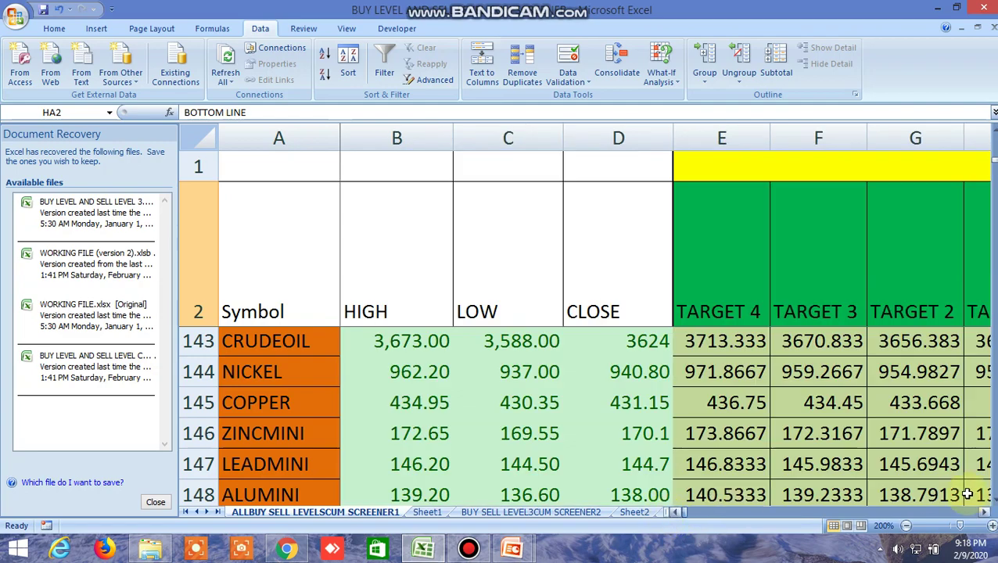
mouse_move(993, 503)
left_mouse_down()
mouse_move(978, 518)
mouse_move(986, 514)
left_mouse_up()
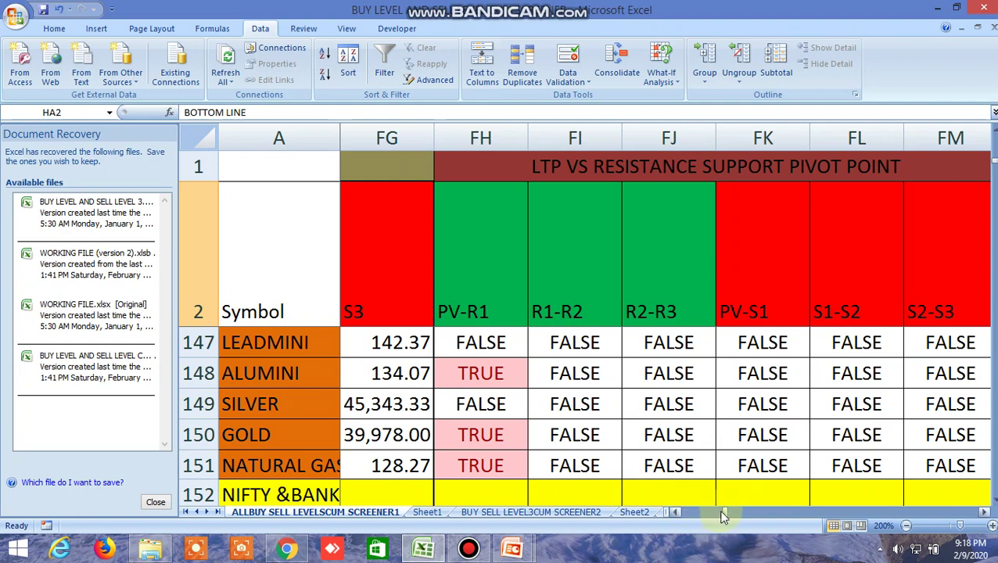
left_click_drag(723, 517, 681, 513)
Examine the stock rows under FUTURES, from the HIGH, LOW and CLOSE prices to the LTP versus buy level and target columns
scroll(526, 439, "down", 2)
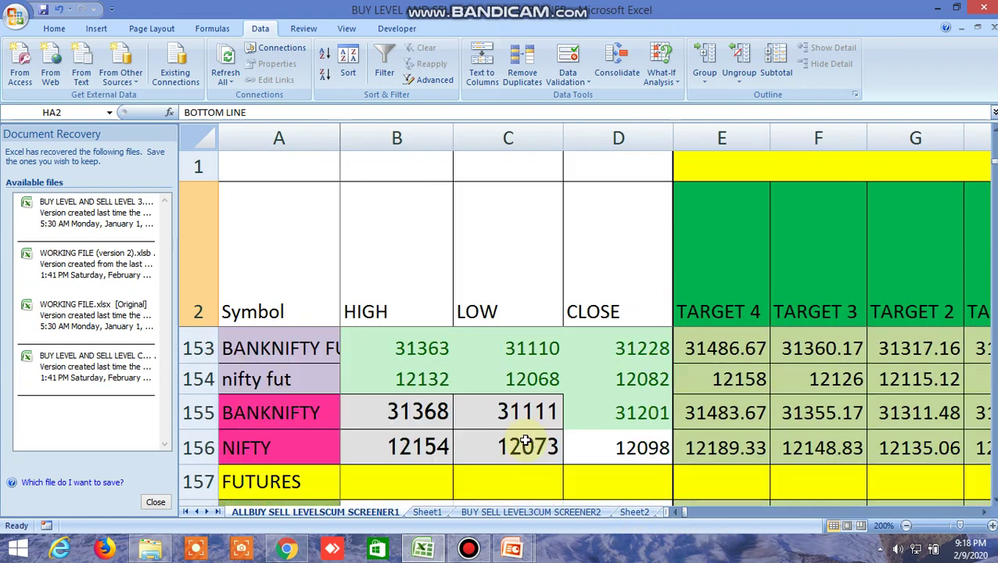
scroll(526, 439, "down", 2)
scroll(587, 414, "down", 1)
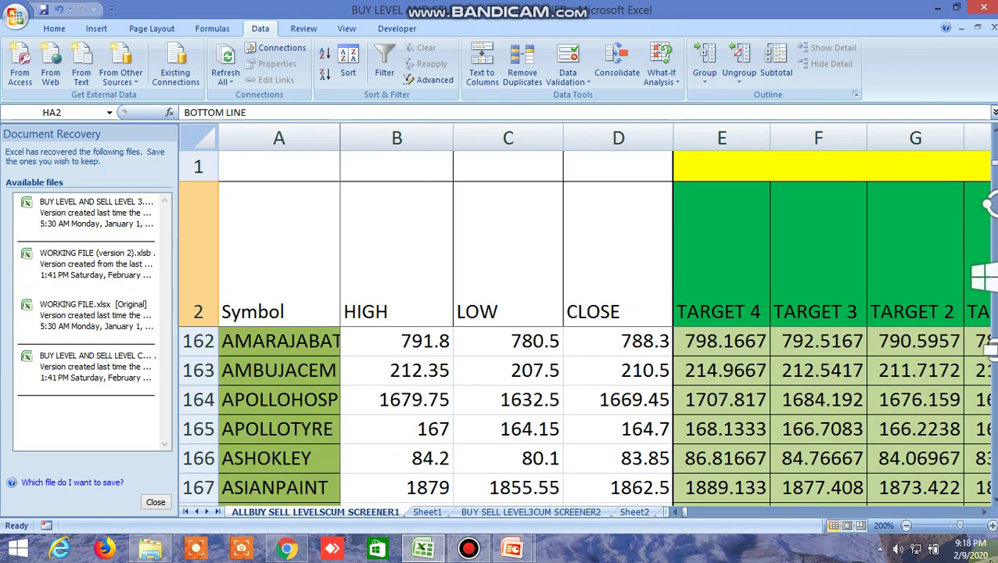
left_click(986, 512)
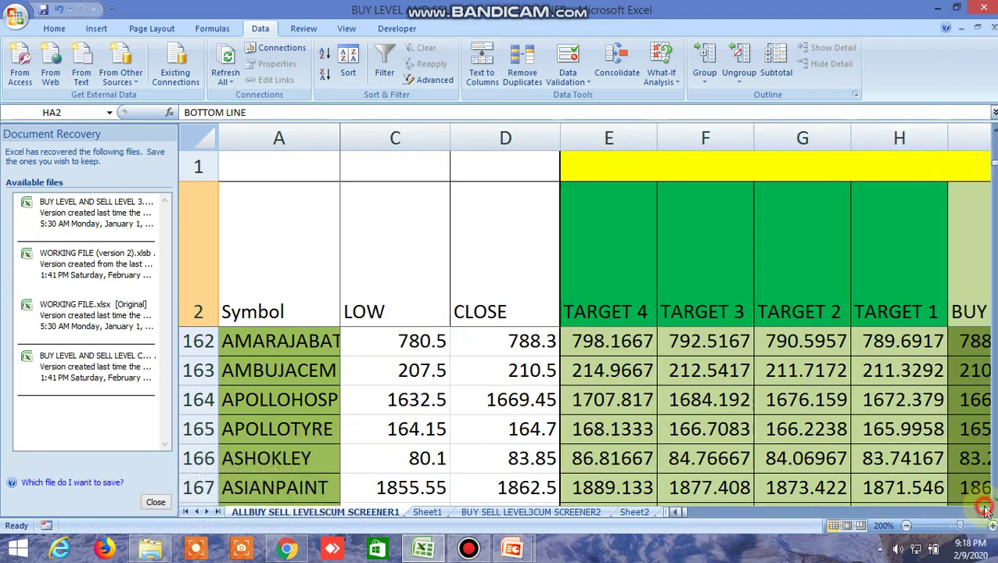
left_click_drag(986, 511, 986, 512)
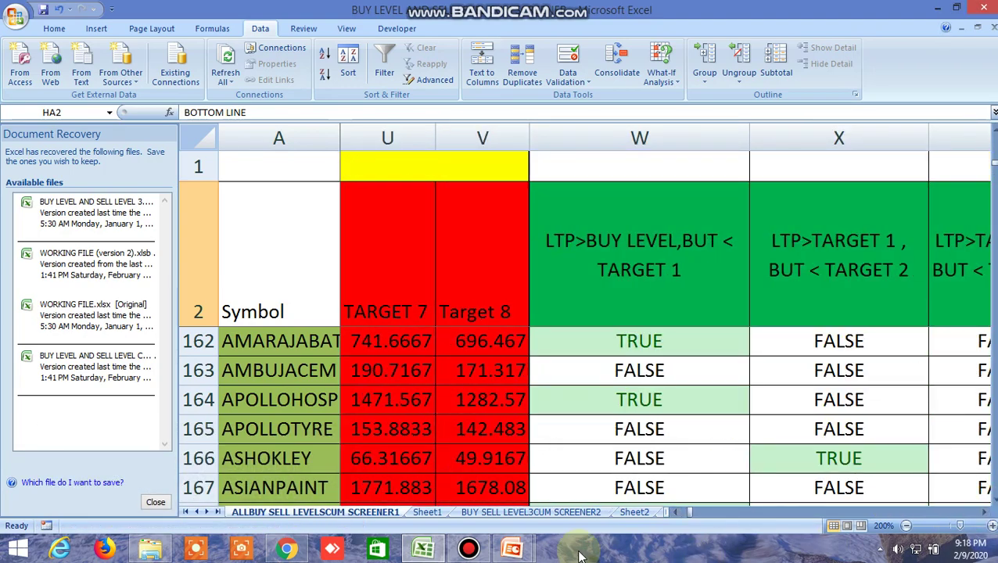
Open the BUY SELL LEVEL3CUM SCREENER2 sheet and bring the 100 MA and 100 EMA columns of the first symbols into view
left_click(538, 513)
scroll(688, 380, "up", 10)
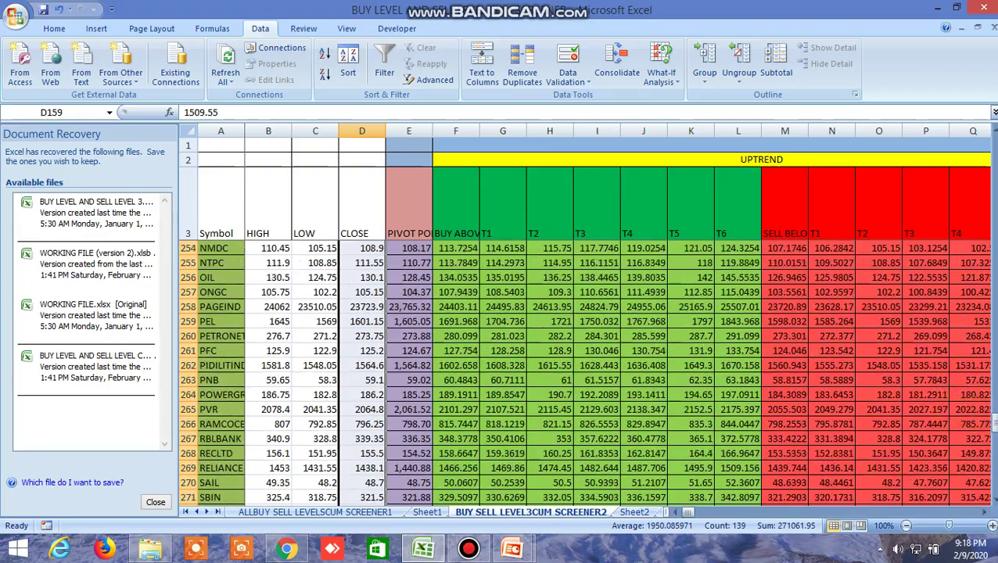
left_click_drag(994, 421, 993, 149)
left_click_drag(689, 511, 834, 520)
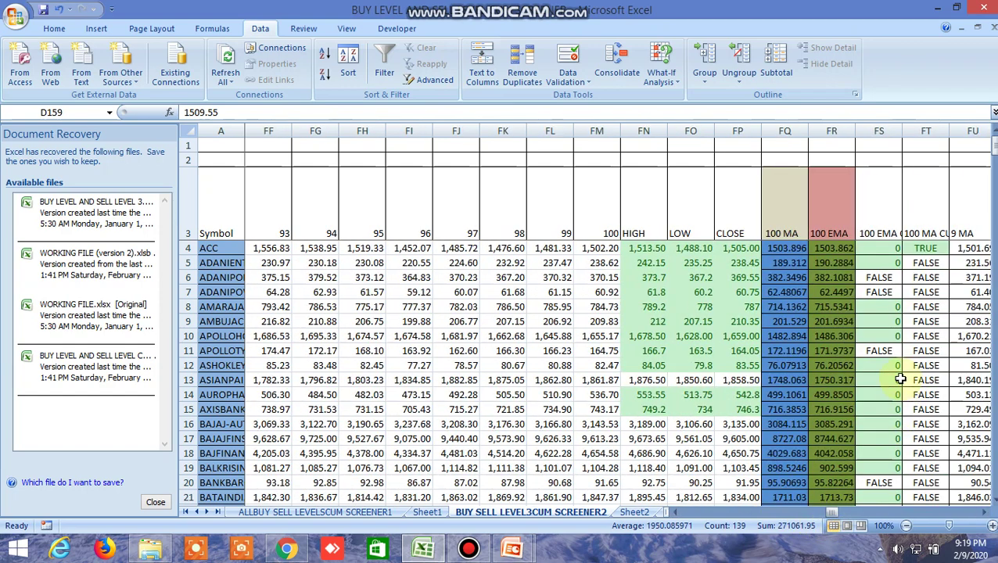
Inspect ACC's 100 MA crossover formula and the HIGH and LOW values it compares with the moving average
left_click(926, 249)
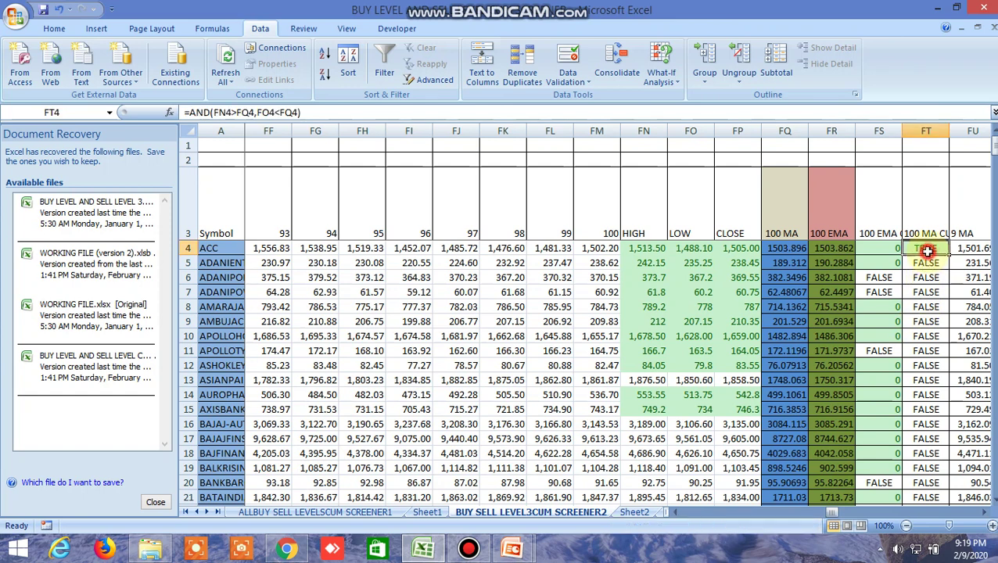
left_click(630, 249)
left_click(695, 248)
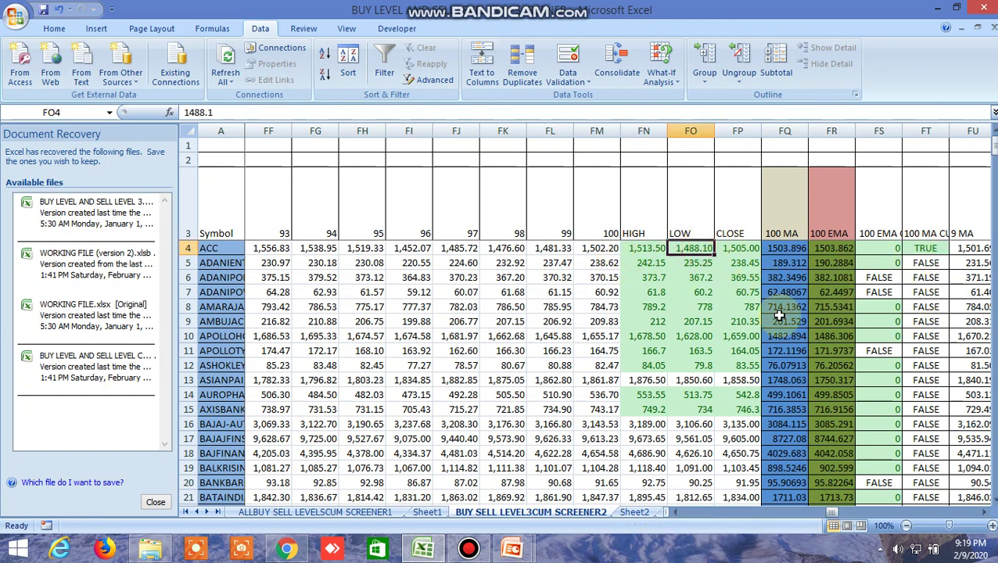
left_click(642, 250)
left_click(695, 249)
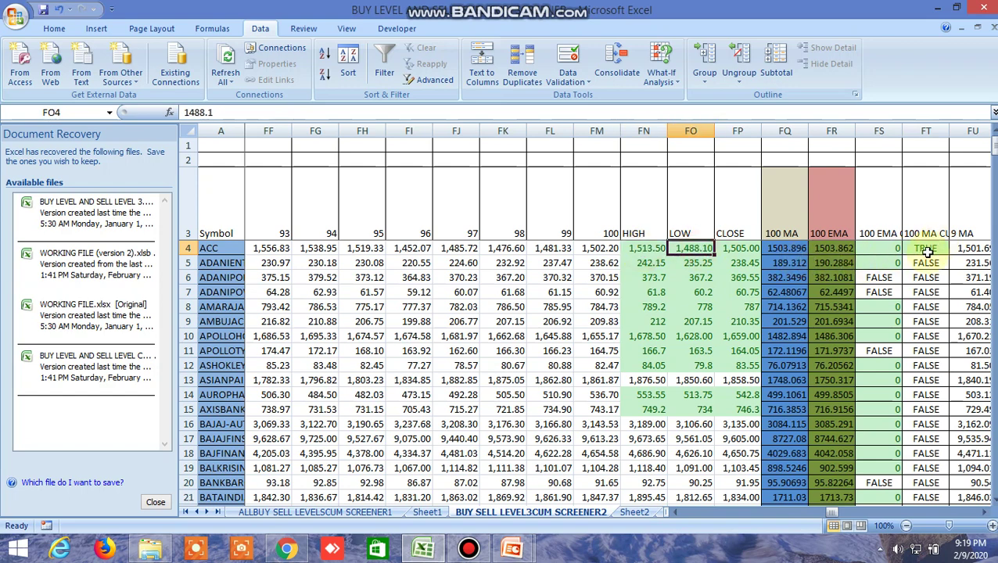
Switch to the Kite chart in Chrome and open the ACC chart from NSE
left_click(287, 549)
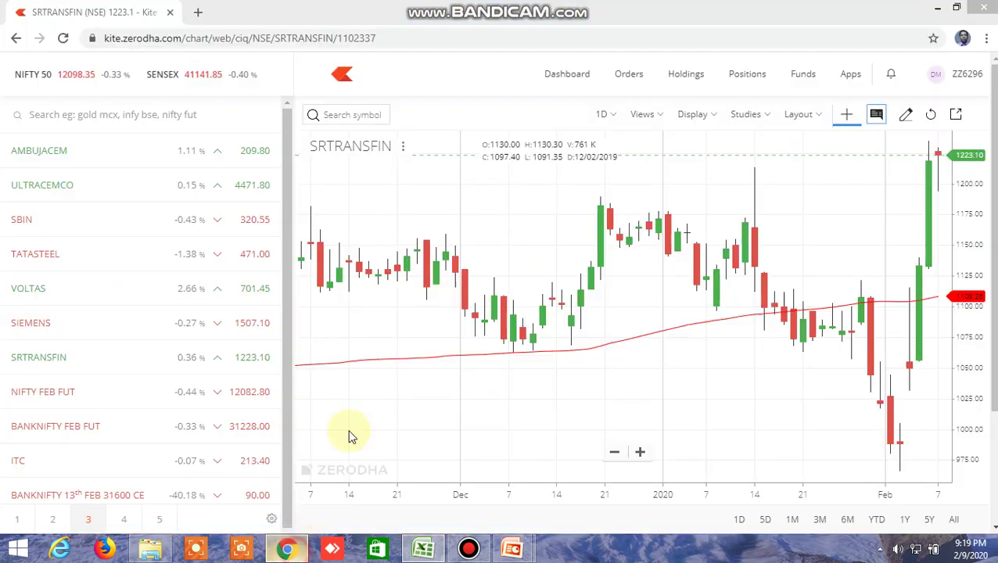
left_click(335, 116)
type("acc")
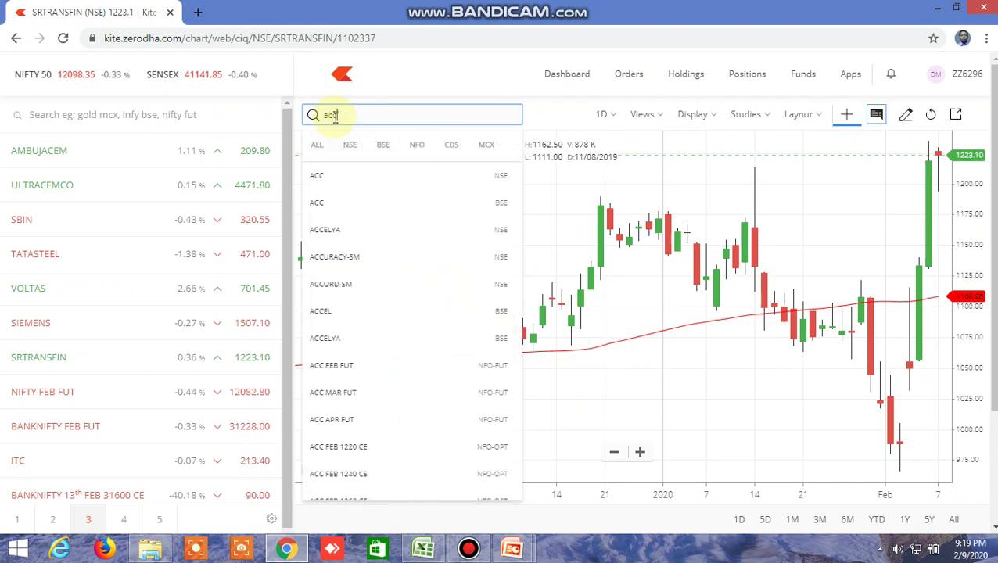
left_click(345, 177)
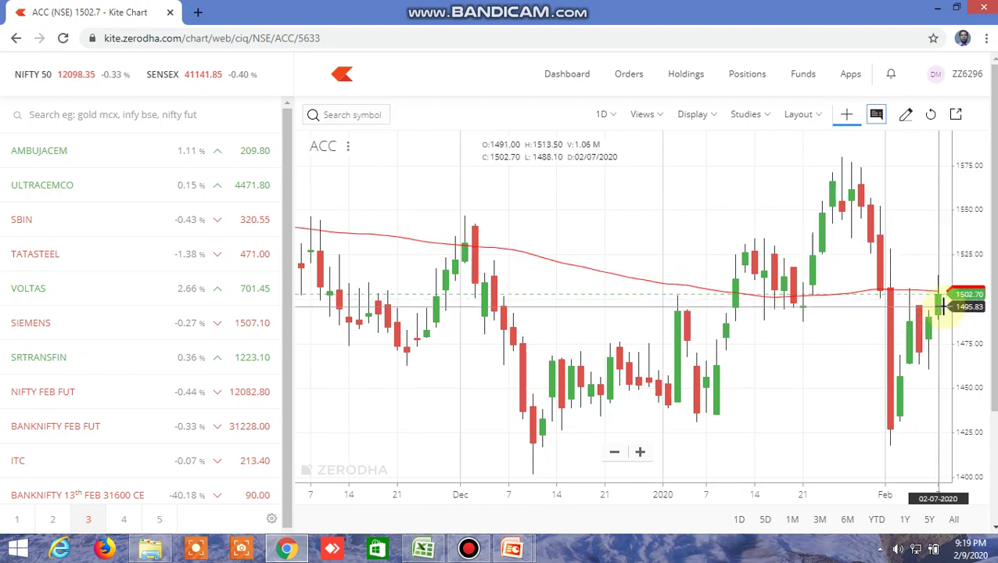
Return to the Excel workbook and check the 100 MA crossover column for matching stocks, inspecting the EICHERMOT and HINDALCO cells
left_click(429, 555)
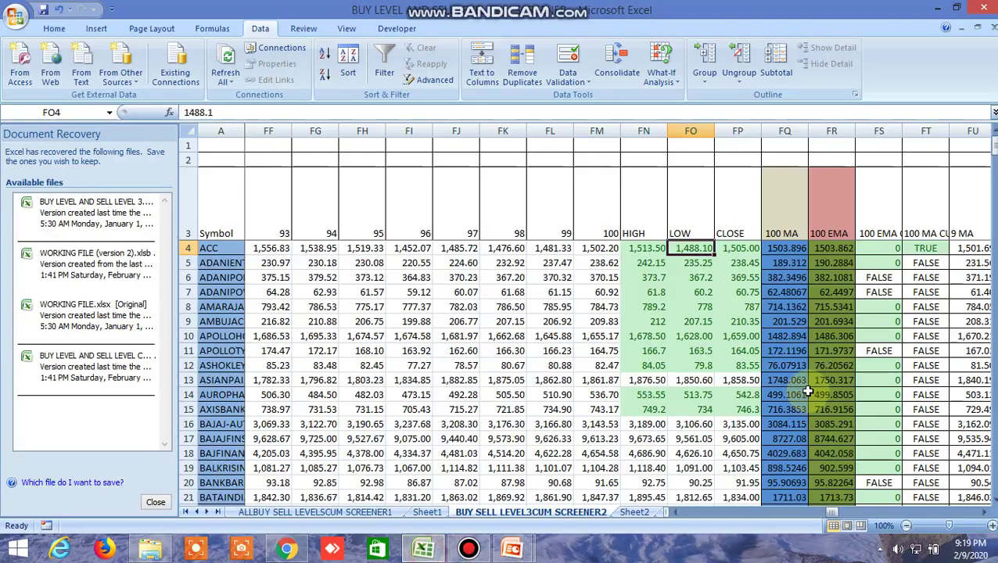
scroll(931, 380, "down", 3)
scroll(937, 383, "down", 9)
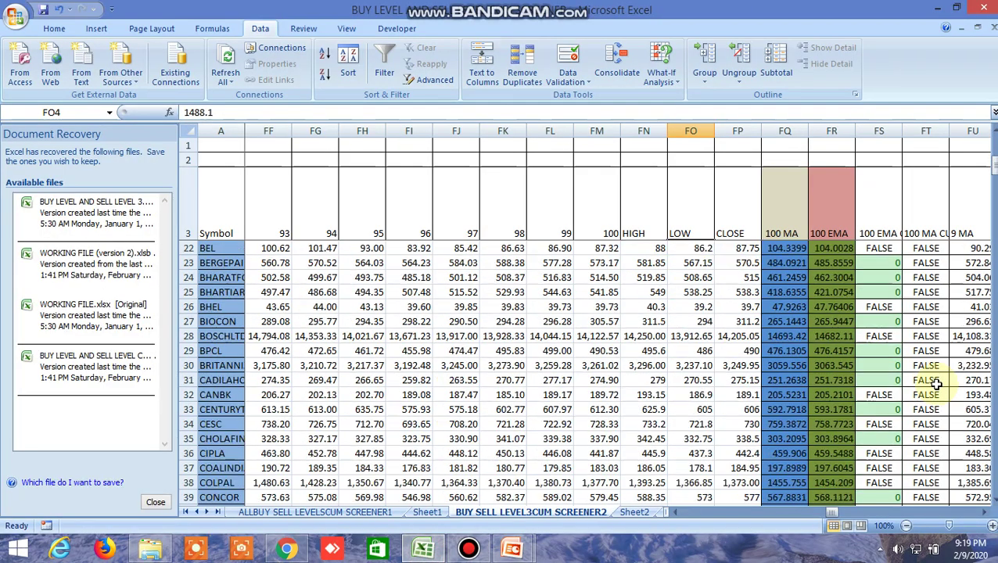
left_click(931, 309)
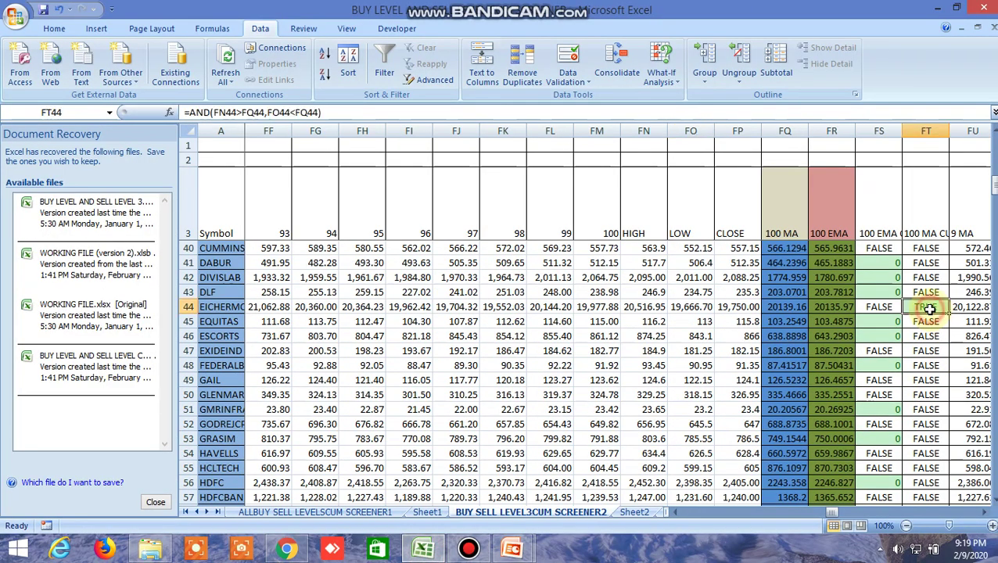
scroll(931, 344, "down", 2)
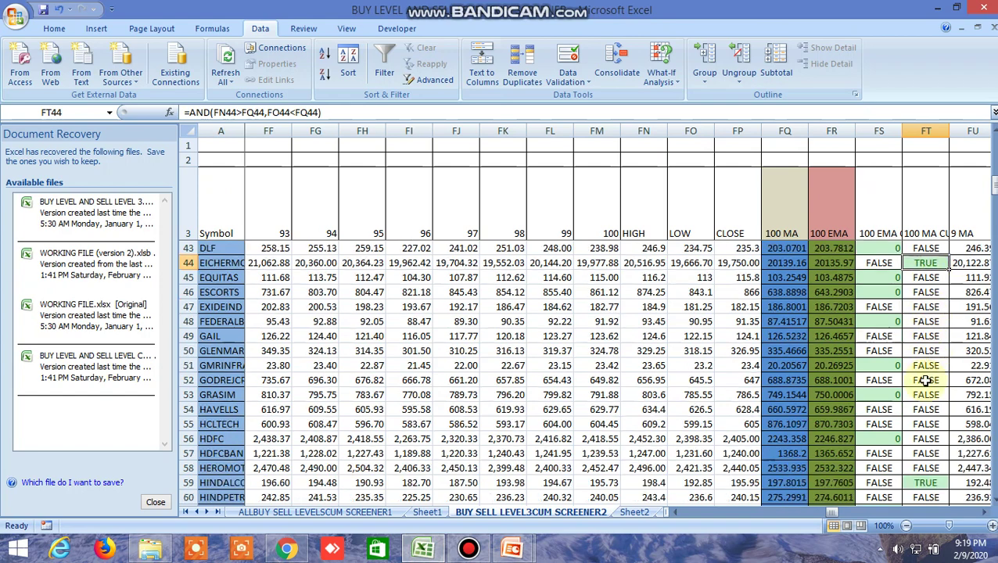
left_click(932, 440)
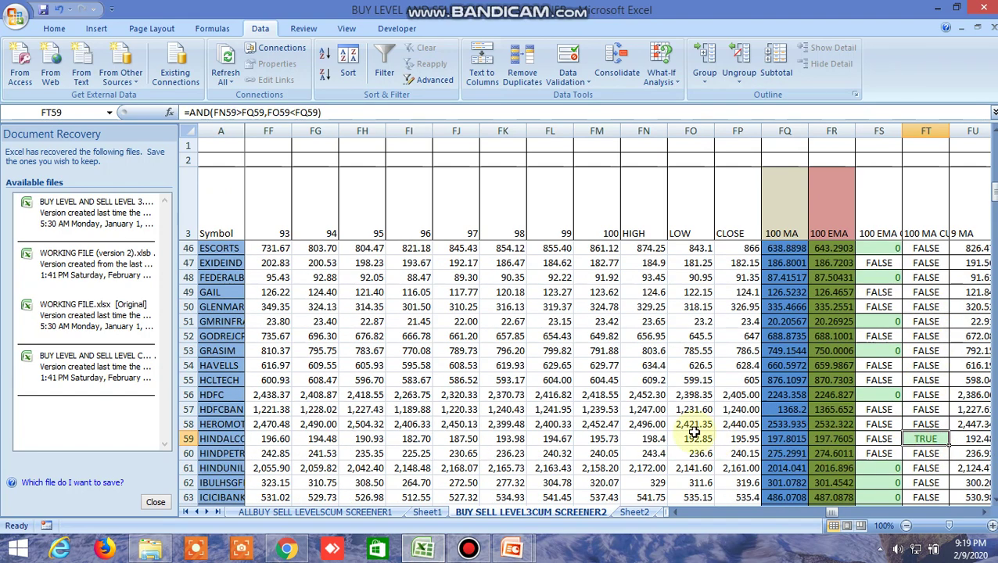
Switch to the Kite chart in Chrome and open HINDALCO from NSE, enlarging the latest candles around the moving average
left_click(286, 550)
left_click(330, 112)
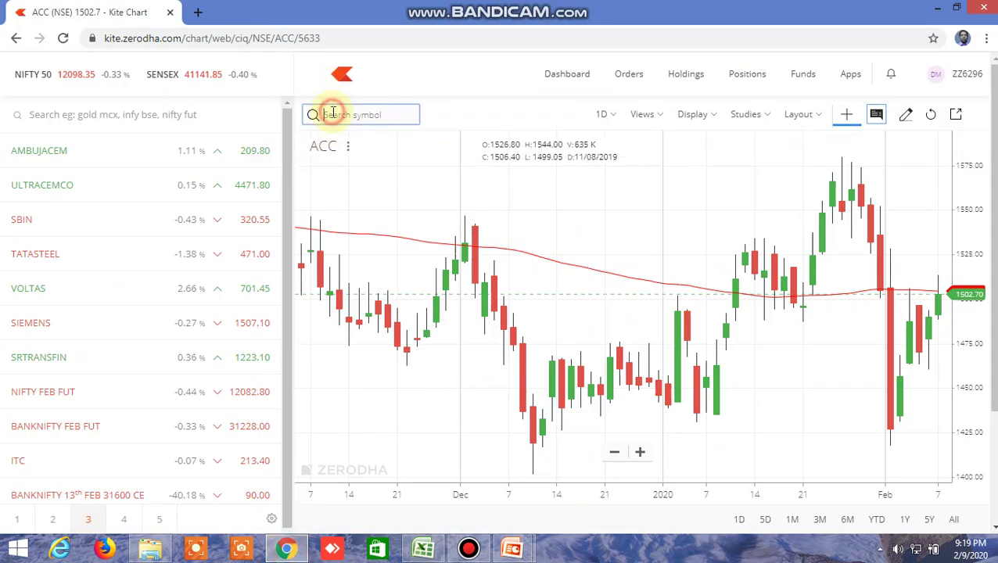
type("hindal")
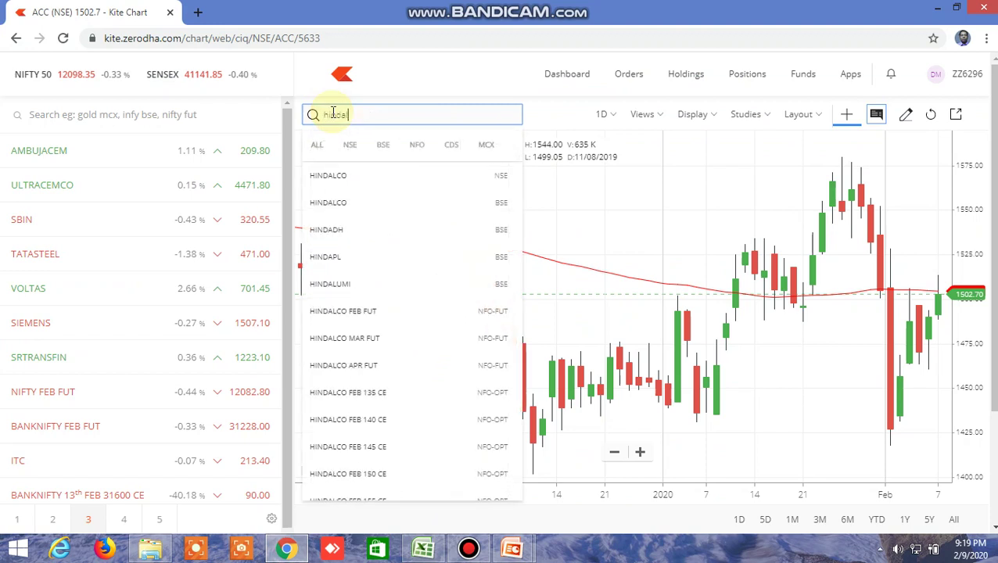
type("co")
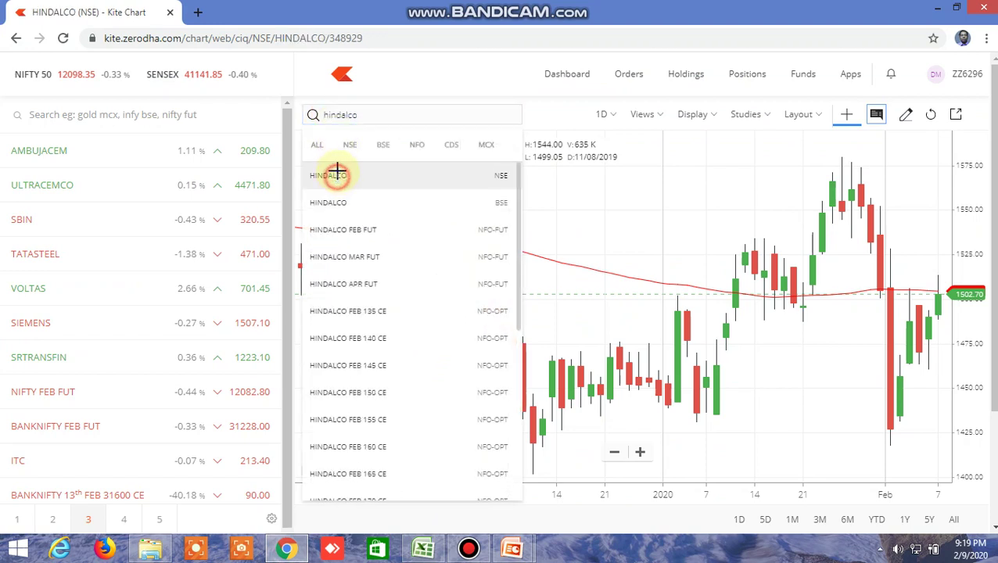
left_click(337, 177)
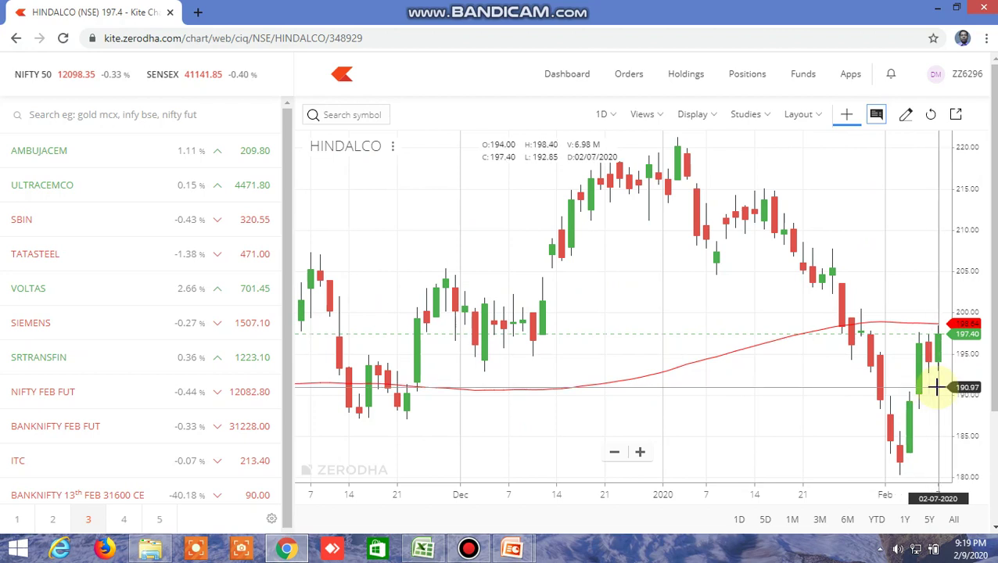
scroll(938, 388, "up", 3)
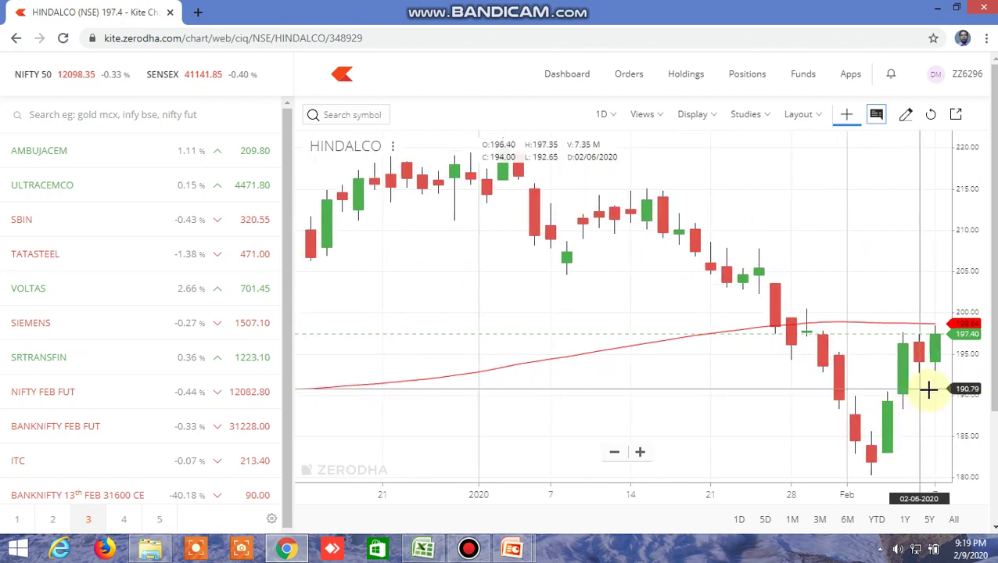
Return to the Excel workbook and inspect INFRATEL's 100 MA crossover formula further down the list
left_click(424, 548)
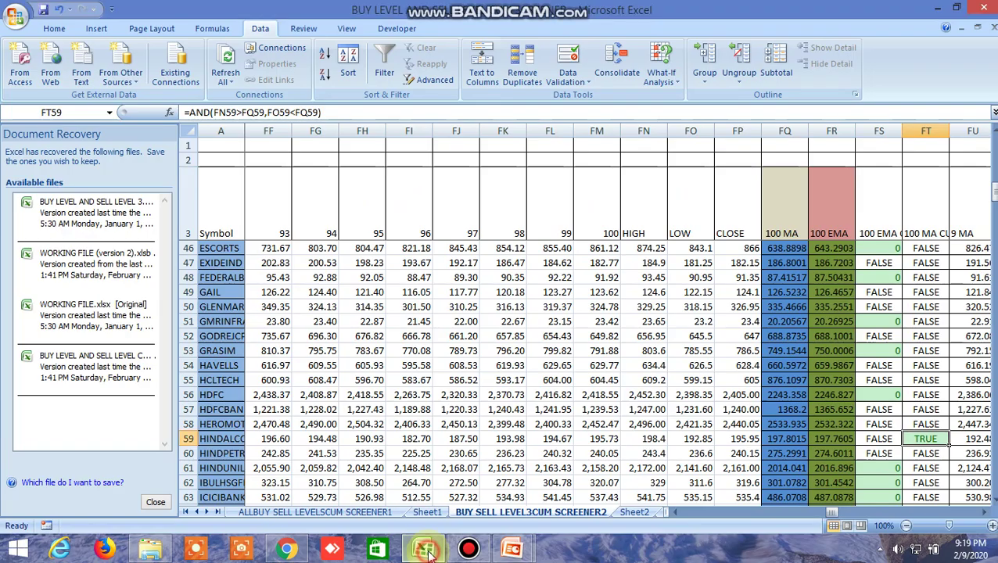
scroll(917, 412, "down", 5)
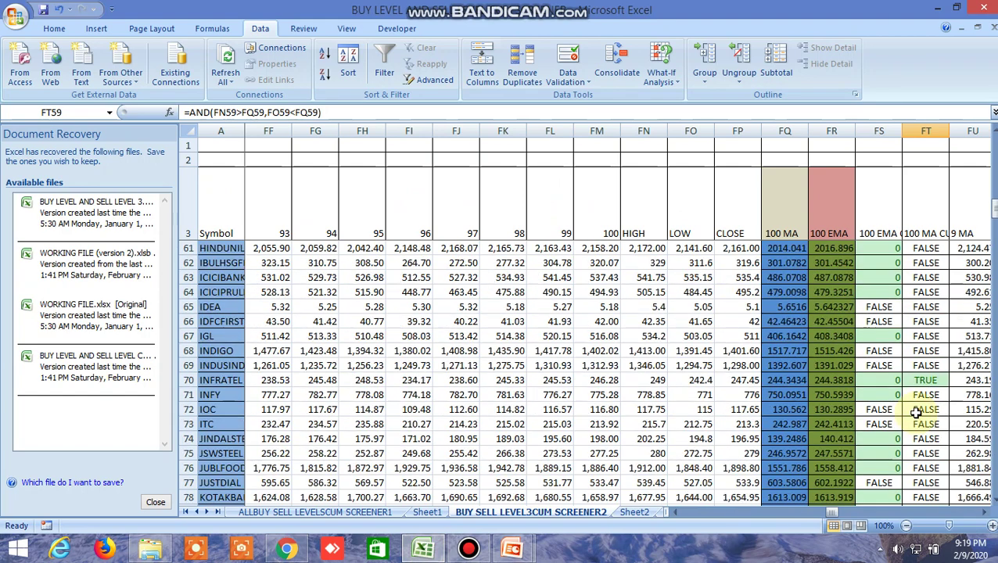
left_click(924, 379)
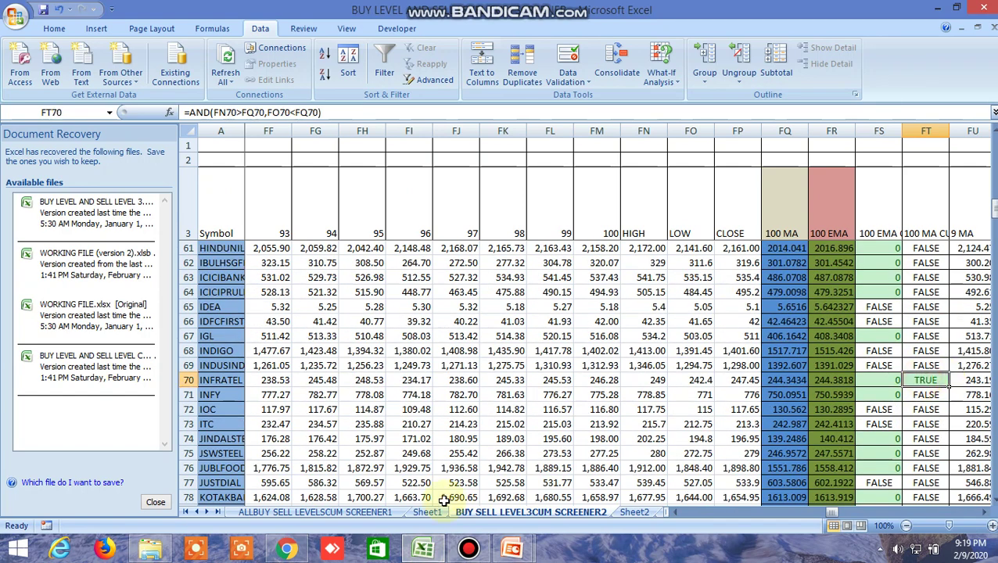
Switch to the Kite chart in Chrome and open the INFRATEL chart from NSE
left_click(286, 547)
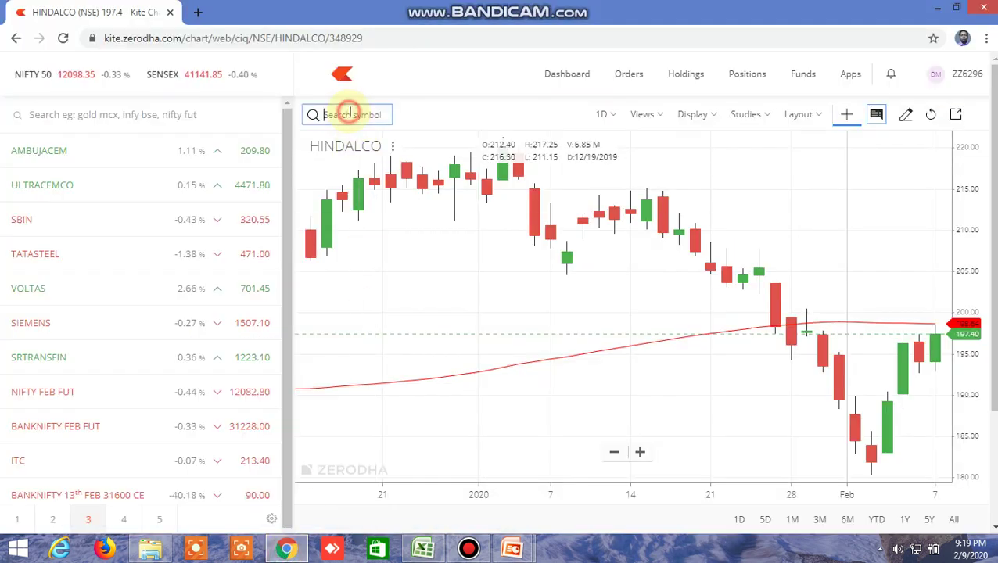
type("infr")
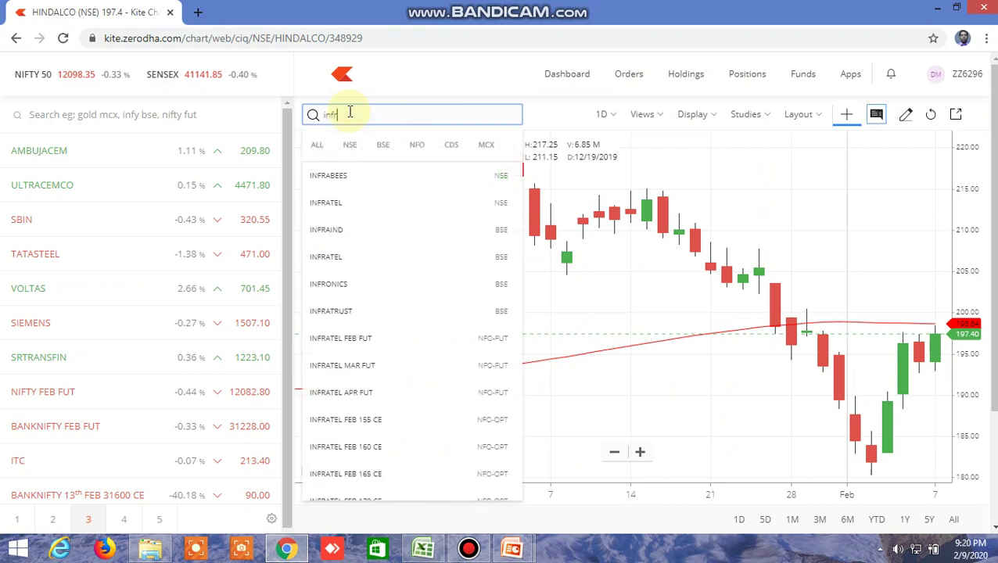
type("atel")
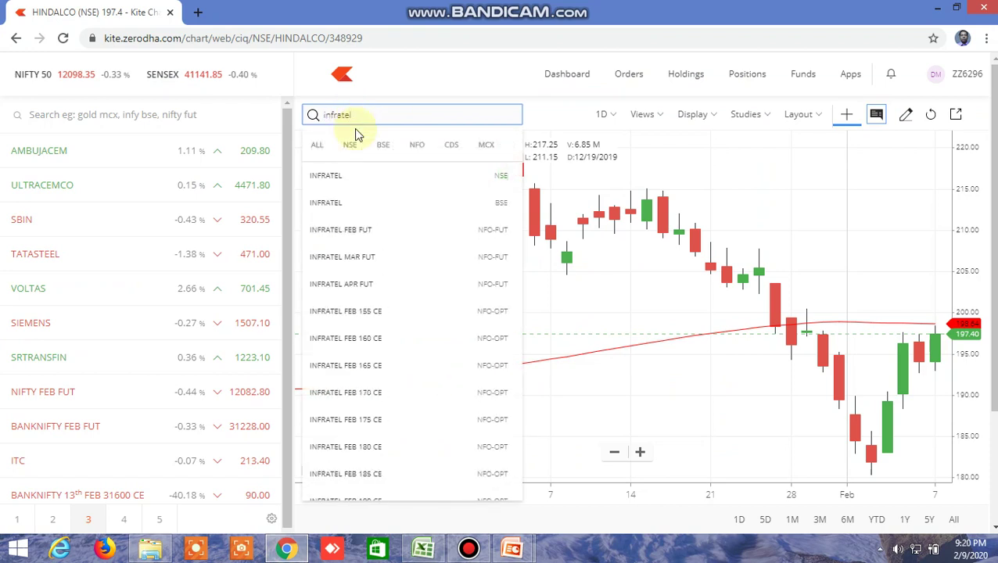
left_click(350, 174)
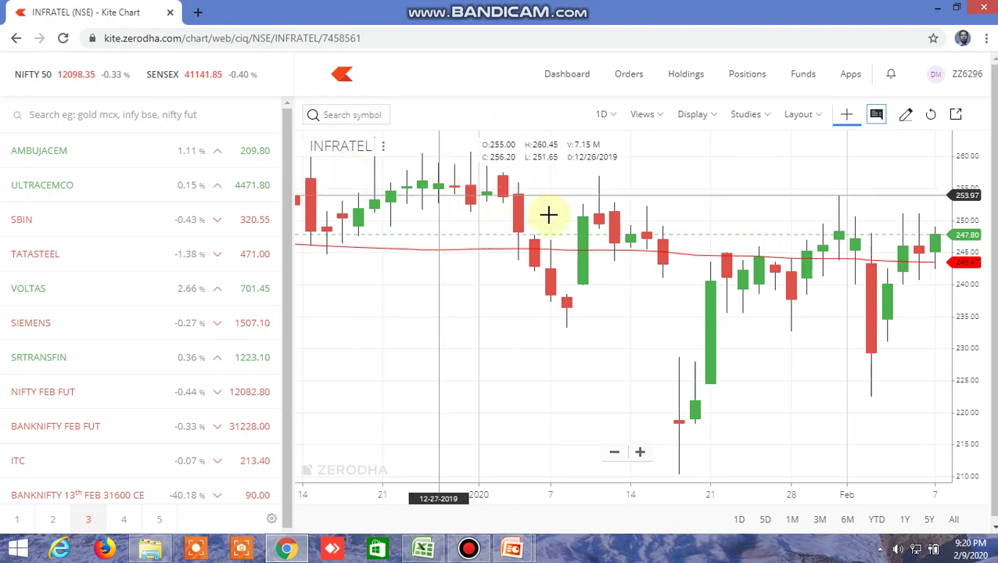
Return to the Excel workbook and open the INSIDE THE BAR WITH NR7 sheet
left_click(423, 550)
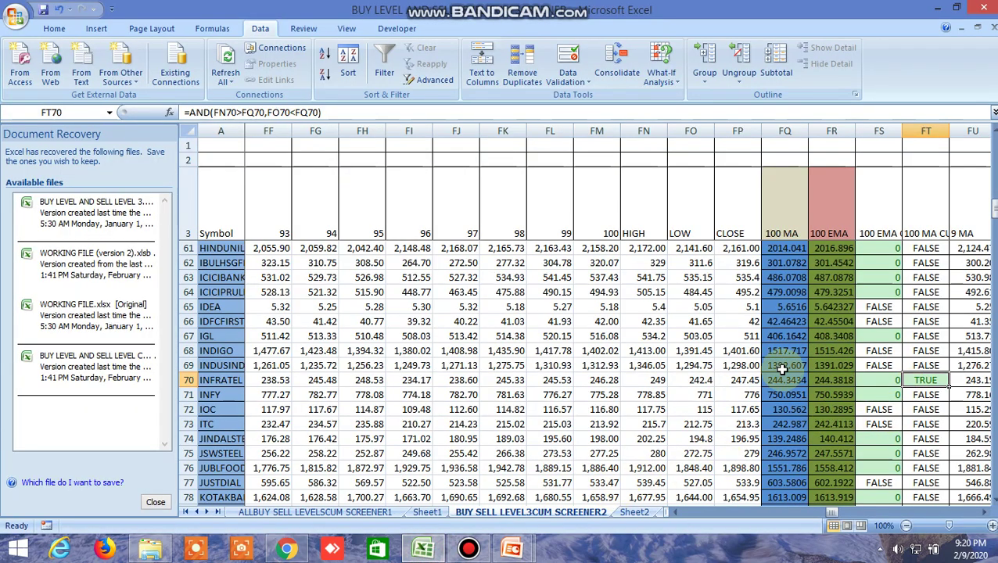
left_click(634, 513)
left_click(637, 514)
left_click(632, 513)
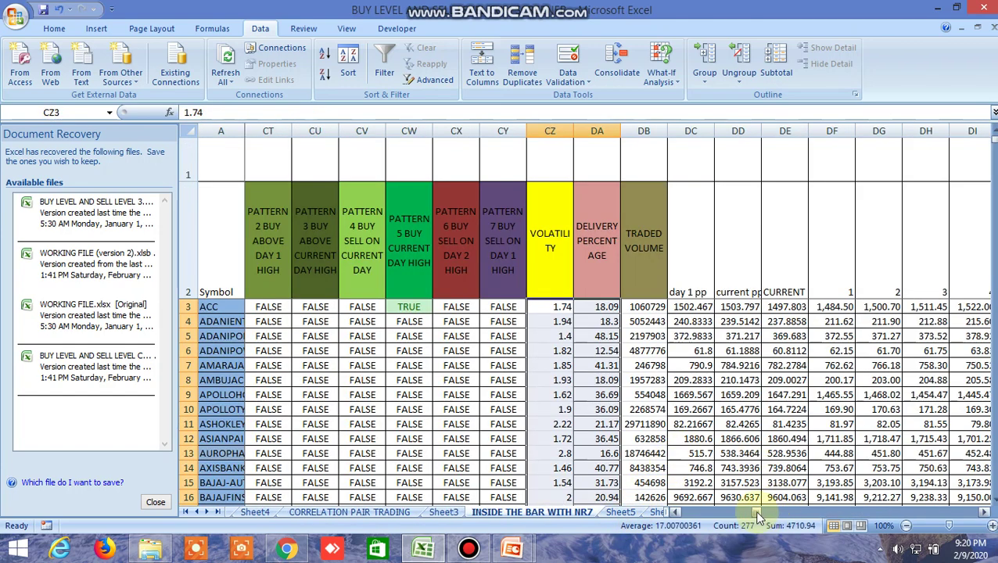
Go to the INSIDE THE BAR columns and inspect ACC's 1 DAY, 2 DAY, NR7 and NR4 cells and formulas
left_click_drag(756, 513, 699, 512)
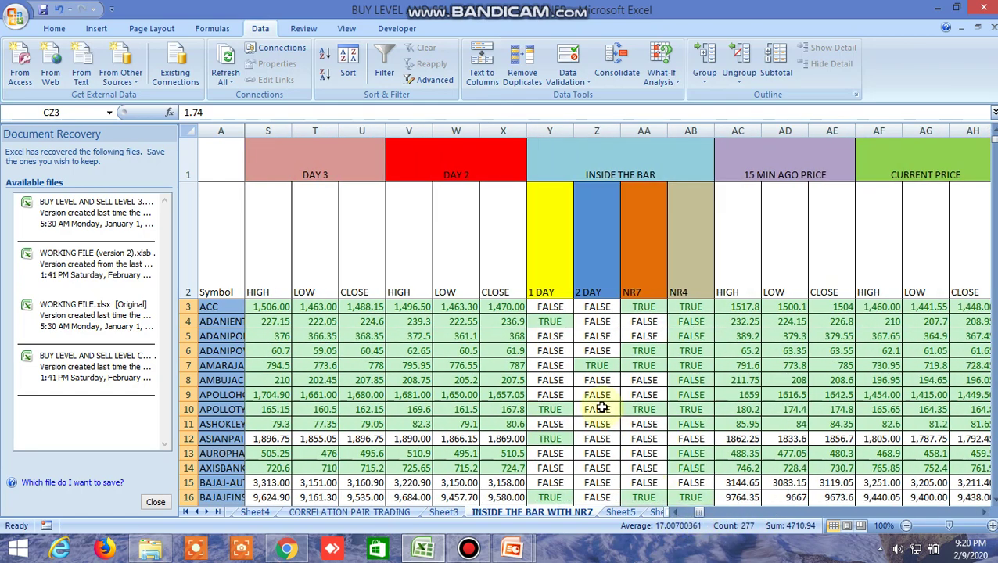
left_click(558, 307)
left_click(643, 307)
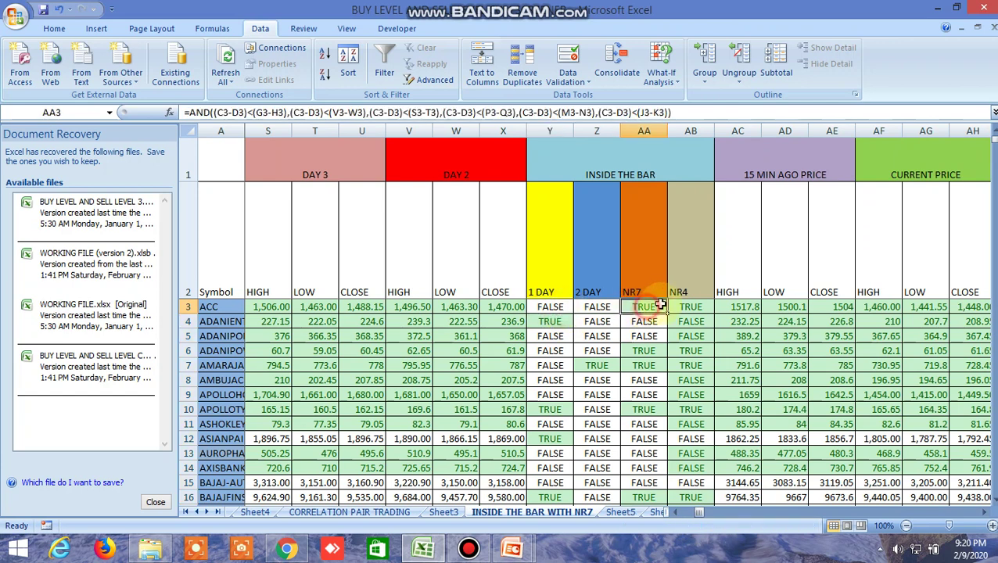
left_click(682, 306)
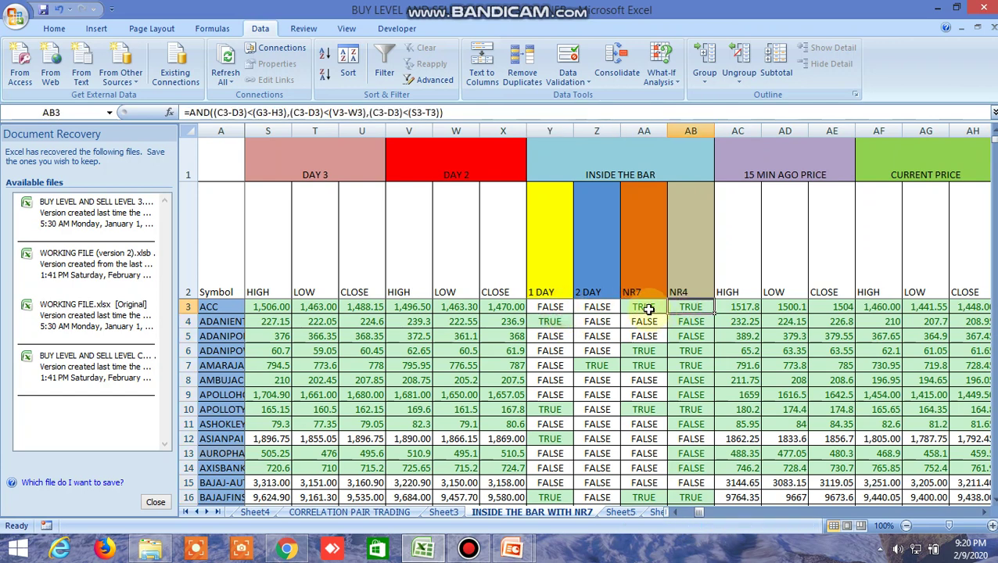
left_click(648, 309)
left_click(685, 302)
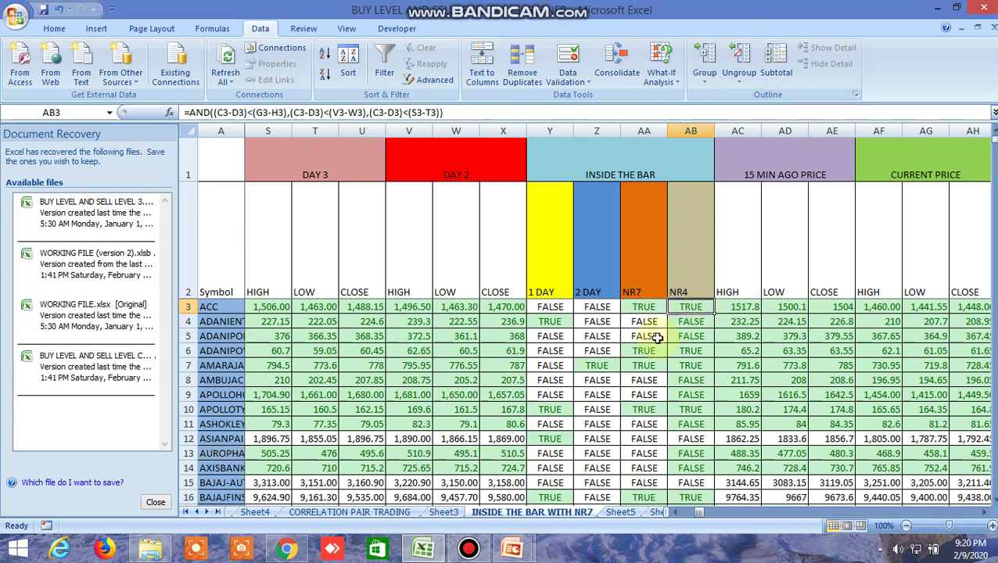
Inspect ADANIENT's 1 DAY formula and the 2 DAY, NR7 and NR4 formulas in the AMARAJABAT row
left_click(554, 321)
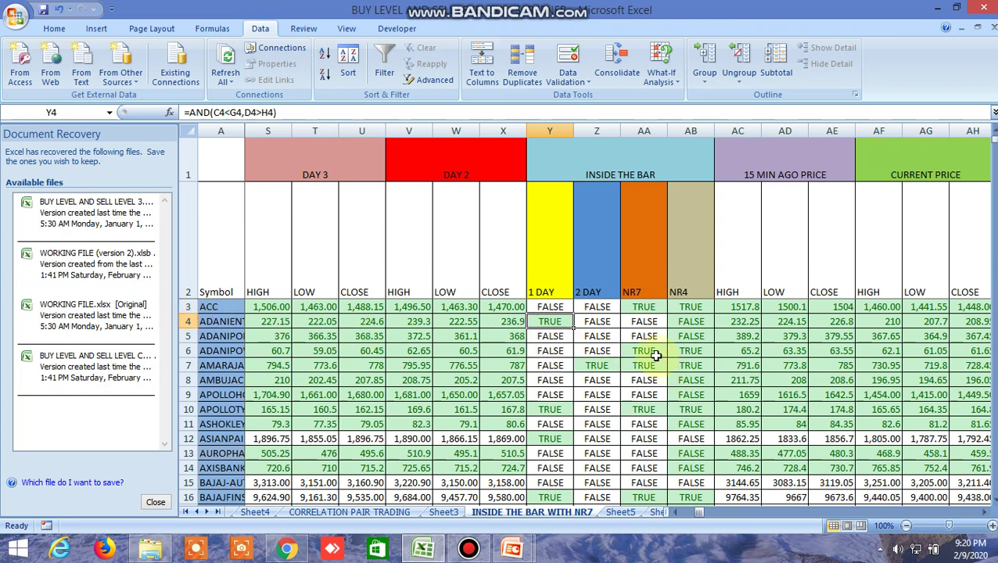
left_click(601, 367)
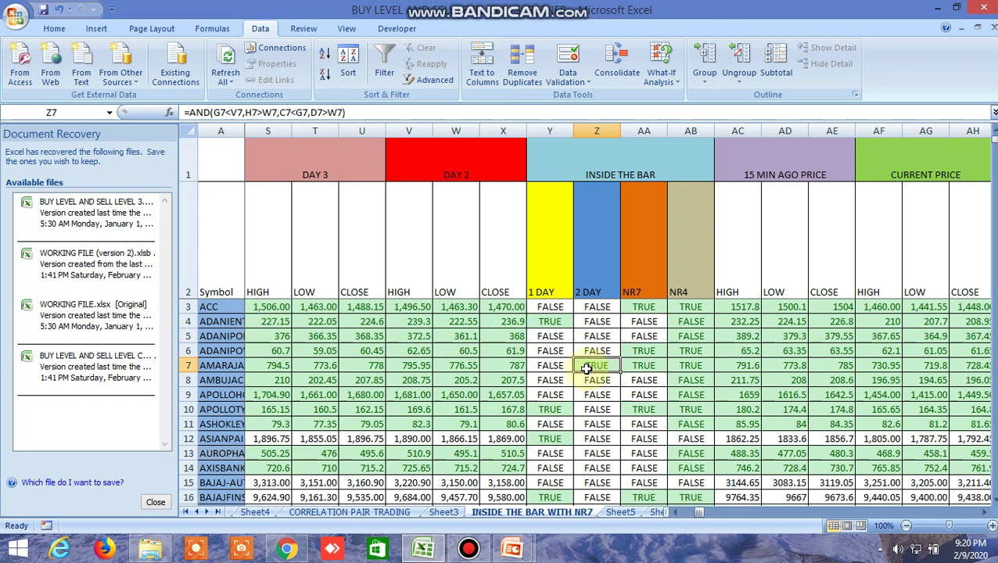
left_click(649, 366)
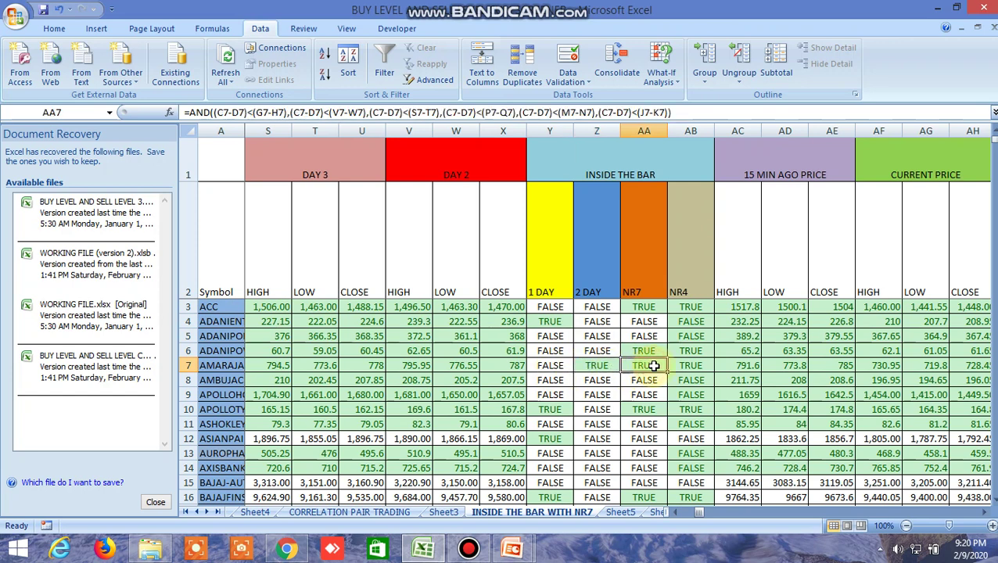
left_click(692, 367)
left_click(599, 366)
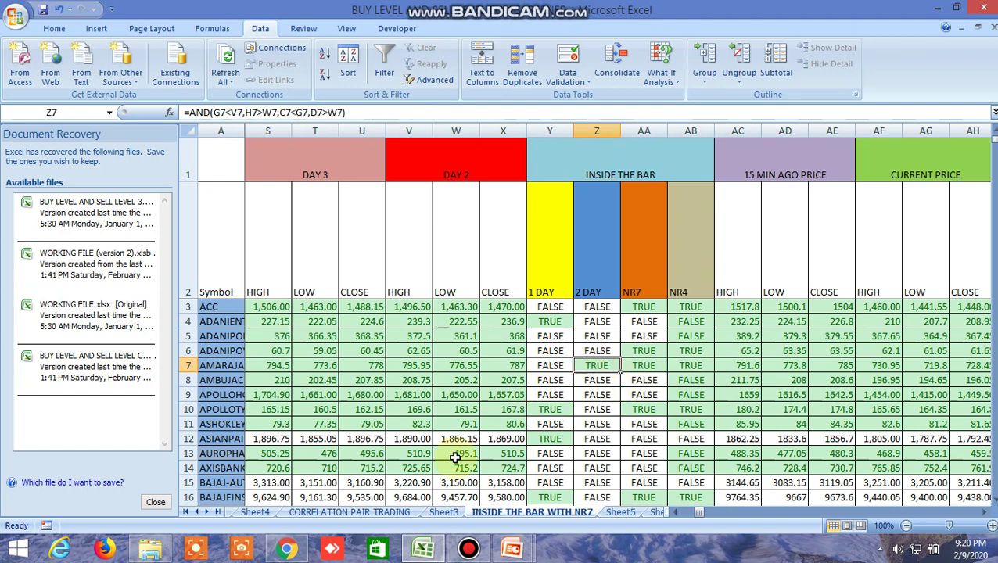
Switch to the Kite chart in Chrome and open AMARAJABAT from NSE, enlarging the latest candles
left_click(286, 550)
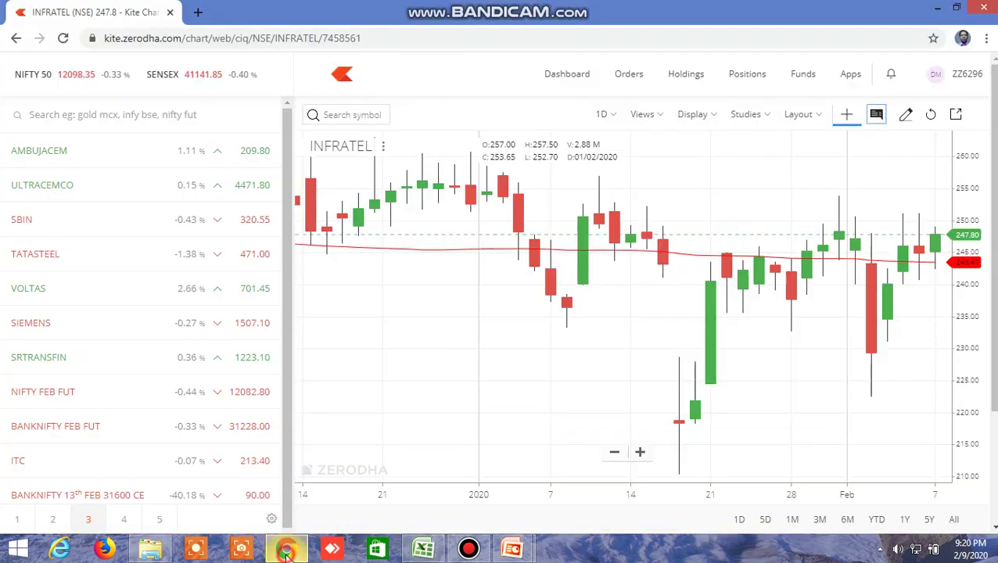
left_click(371, 115)
type("amaraj")
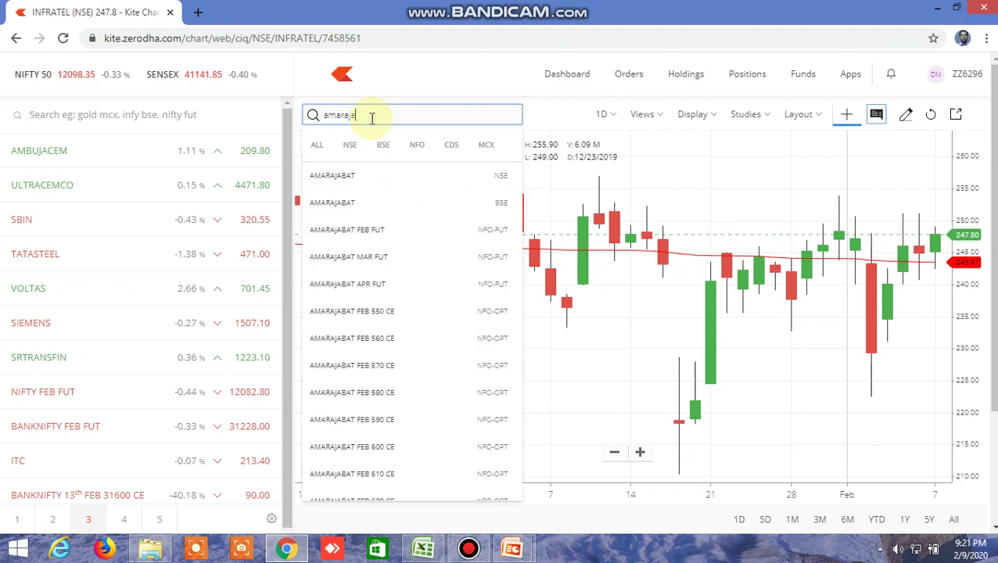
type("a")
left_click(368, 175)
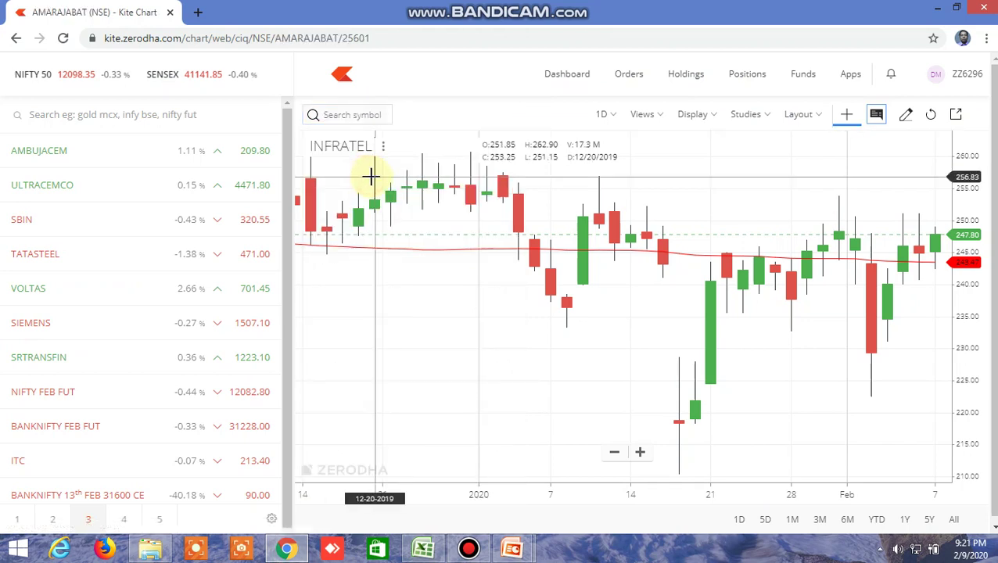
scroll(831, 354, "up", 5)
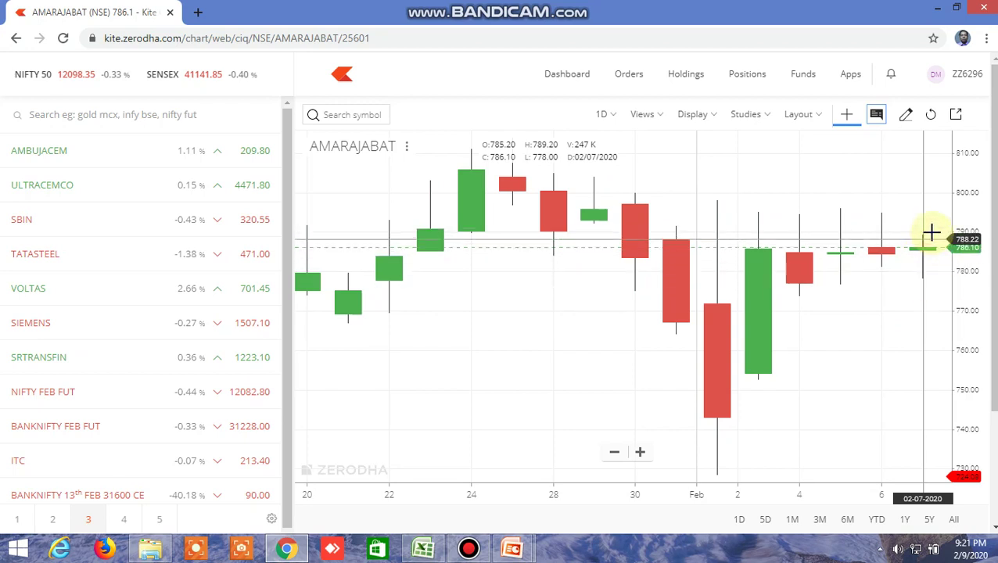
Return to the Excel workbook and select ADANIENT's 1 DAY inside bar cell
left_click(426, 550)
left_click(432, 553)
left_click(427, 550)
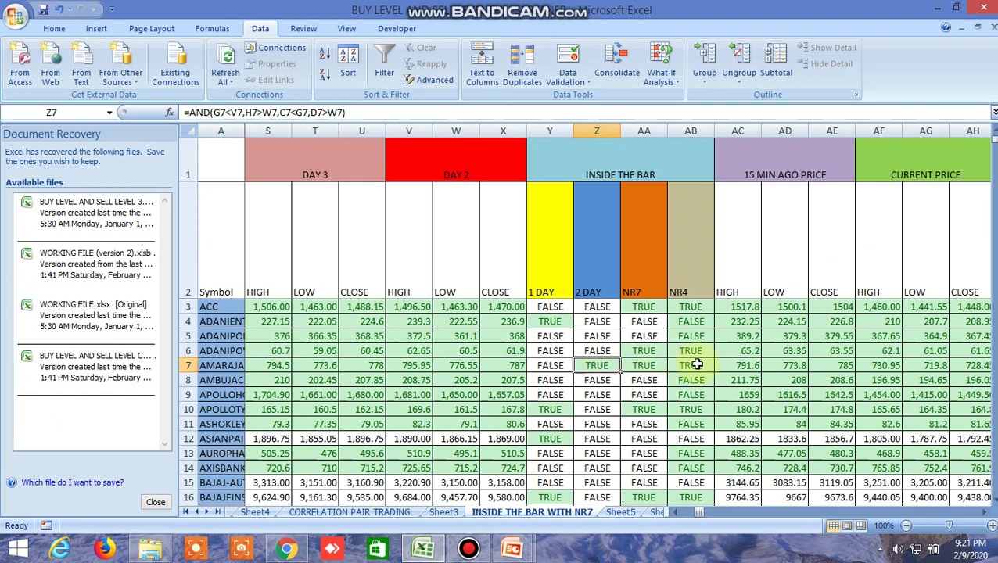
left_click(550, 322)
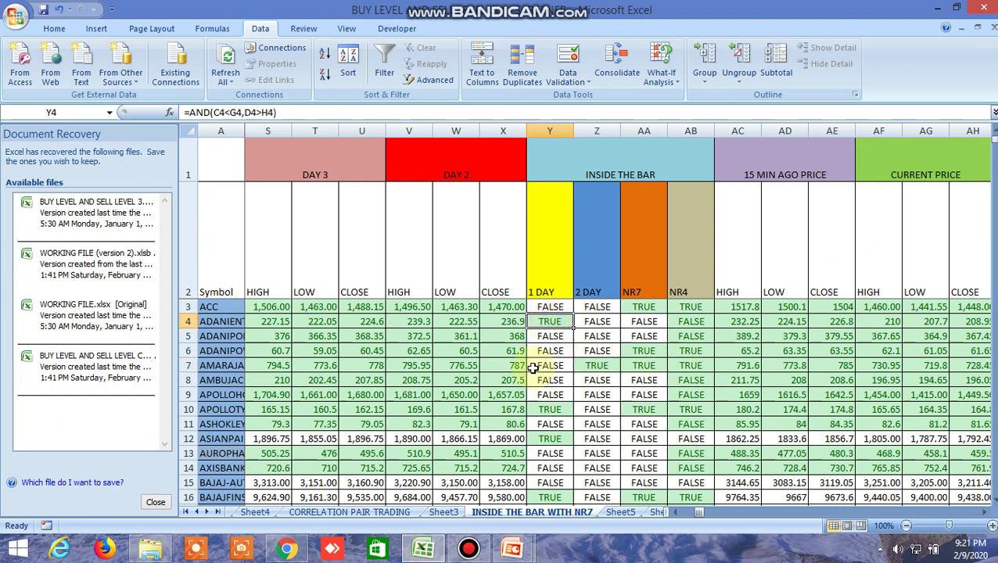
Switch to the Kite chart in Chrome and open the ADANIENT chart from NSE
left_click(287, 550)
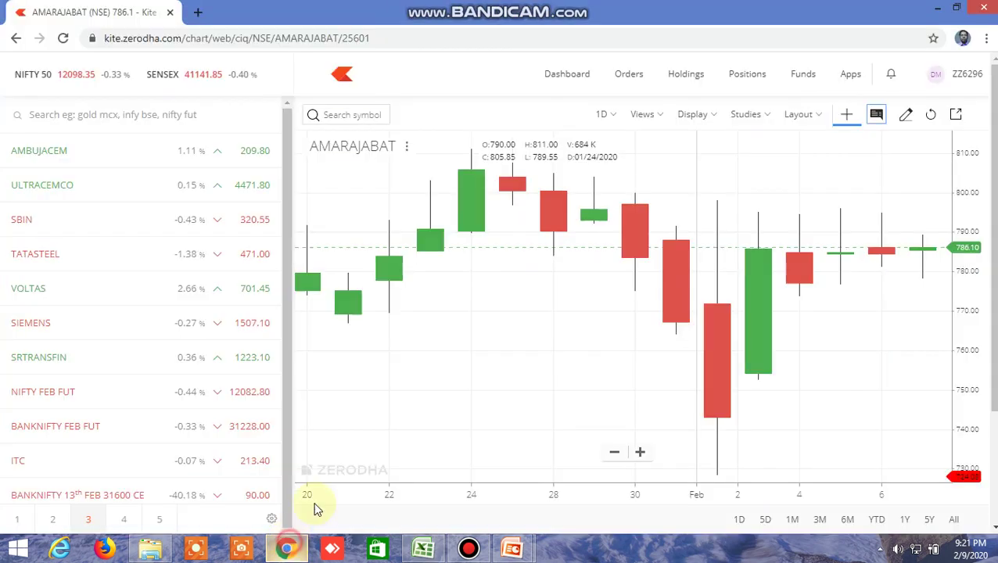
left_click(356, 115)
type("a")
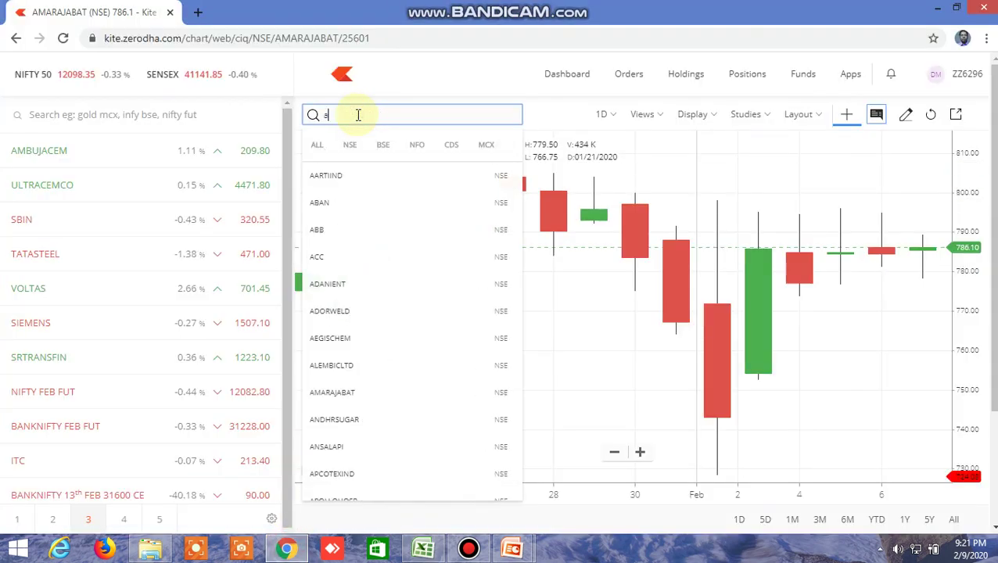
type("danient")
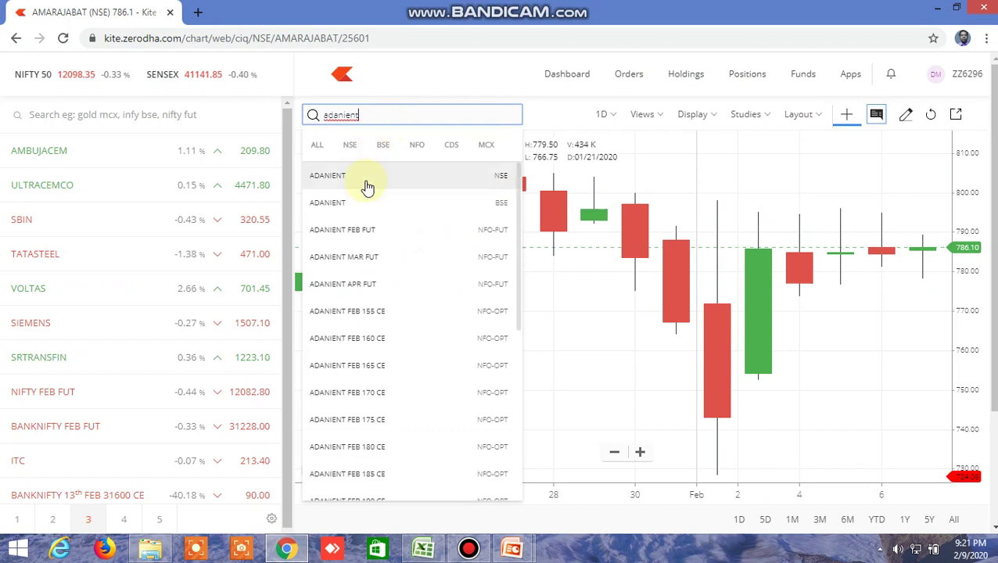
left_click(365, 177)
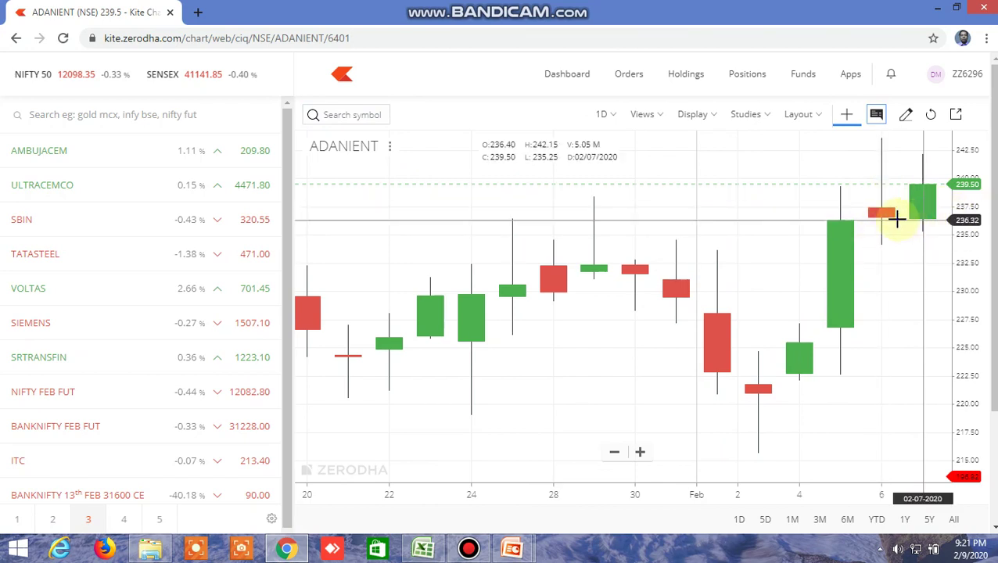
Return to the Excel workbook and inspect the 1 DAY inside bar formulas in rows 16 and 18
left_click(422, 549)
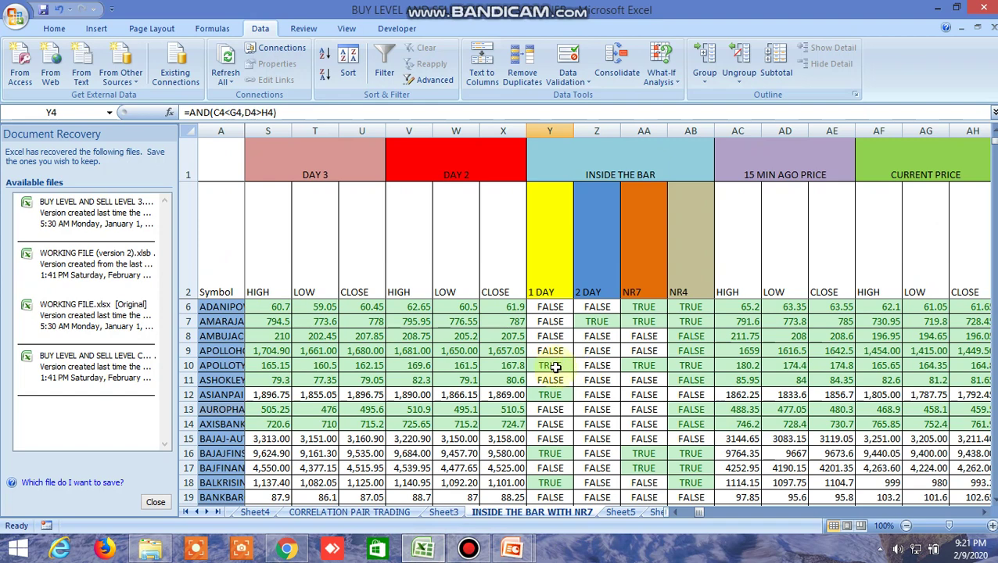
left_click(555, 368)
scroll(633, 408, "down", 2)
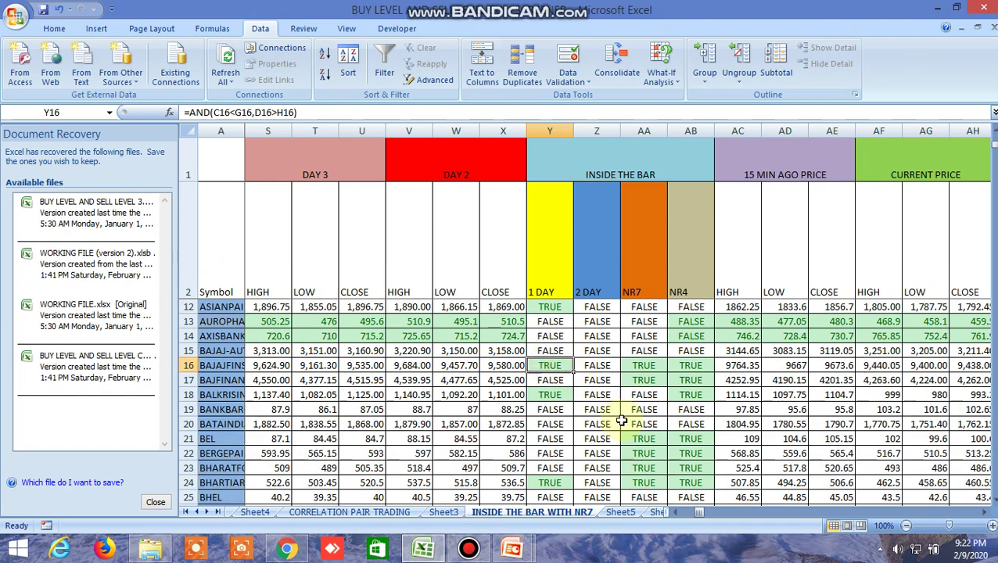
left_click(555, 395)
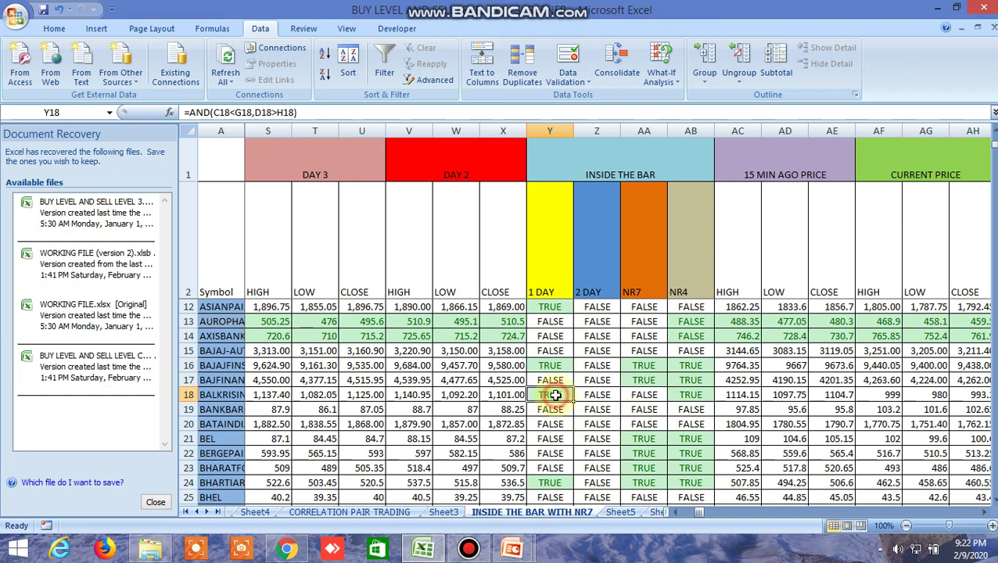
Go to the candlestick pattern columns and inspect AUROPHARMA's three white soldiers formula
left_click_drag(702, 512, 709, 513)
scroll(532, 415, "up", 3)
scroll(545, 370, "down", 3)
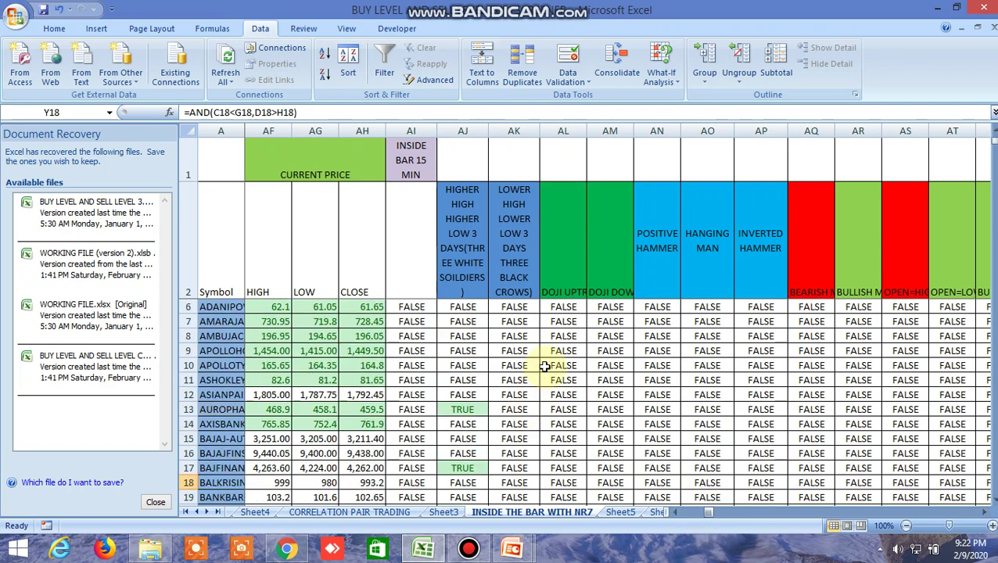
left_click(472, 324)
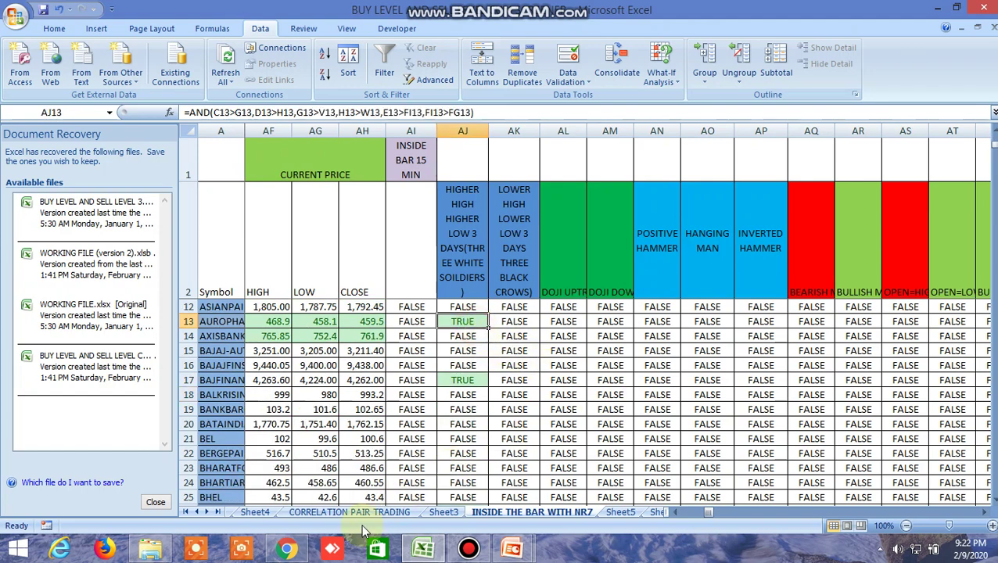
Switch to the Kite chart in Chrome and open the AUROPHARMA chart from NSE
left_click(286, 550)
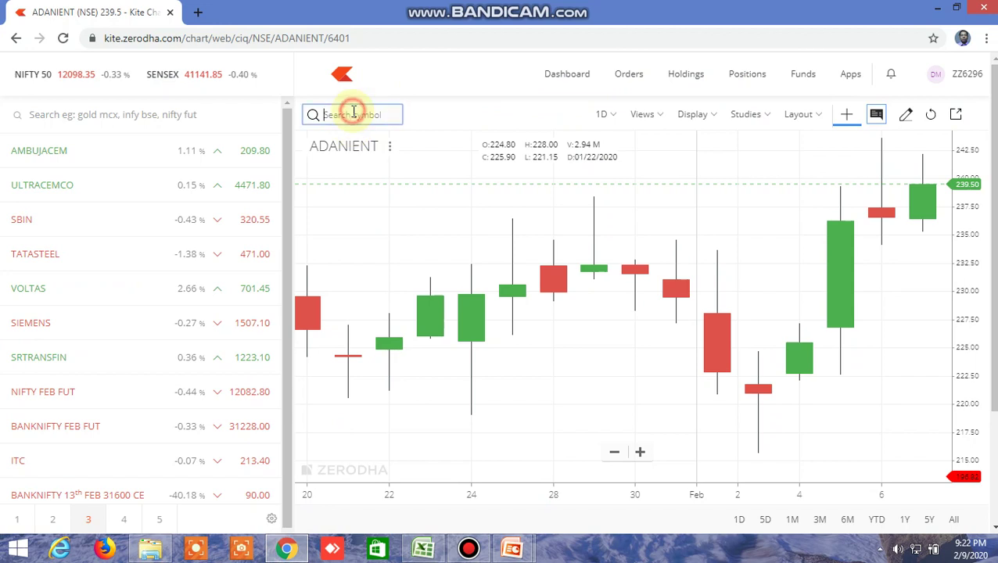
type("aur")
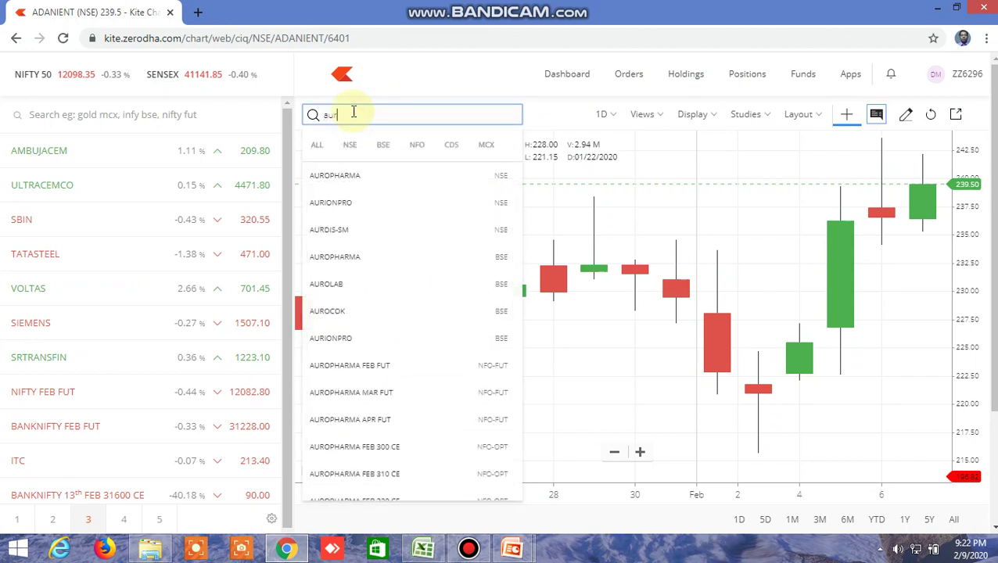
type("ophar")
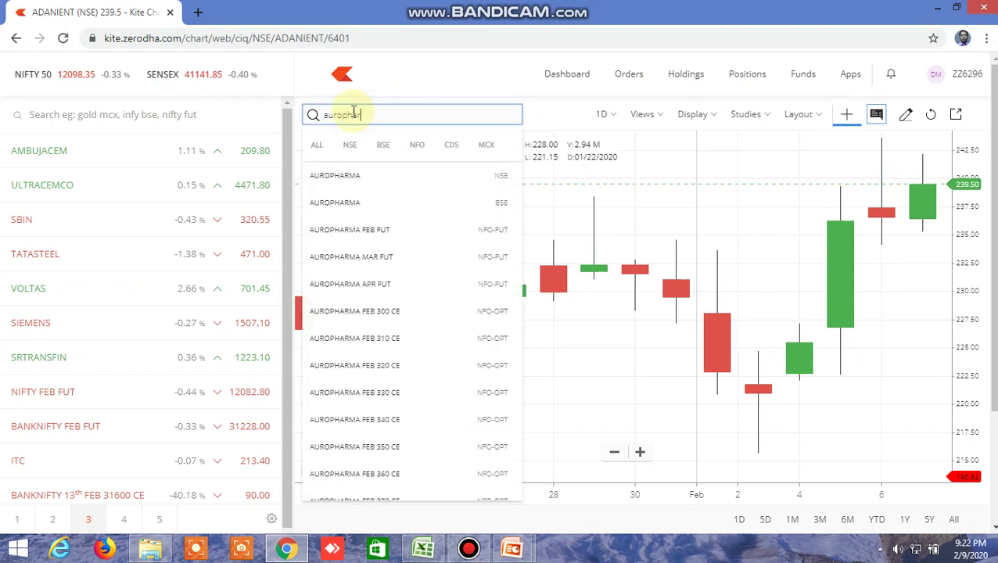
type("ma")
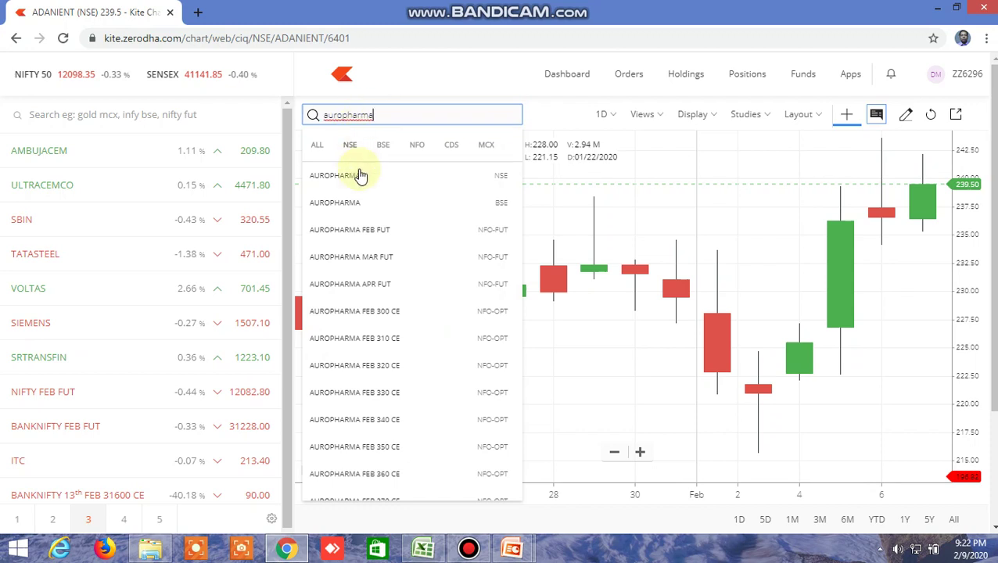
left_click(357, 173)
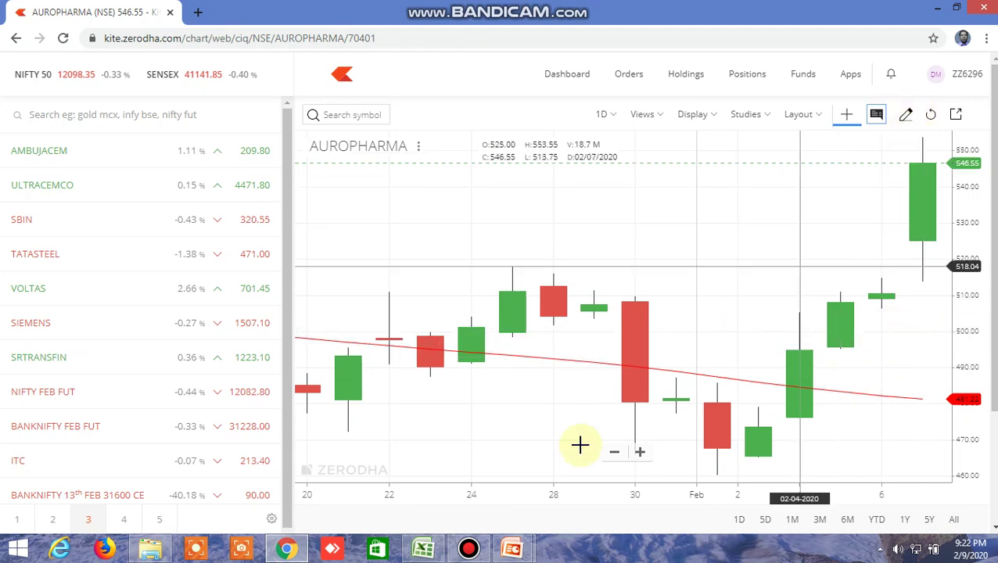
Return to the Excel workbook and inspect the three white soldiers formula in row 17 and the three black crows formula in row 39
left_click(423, 548)
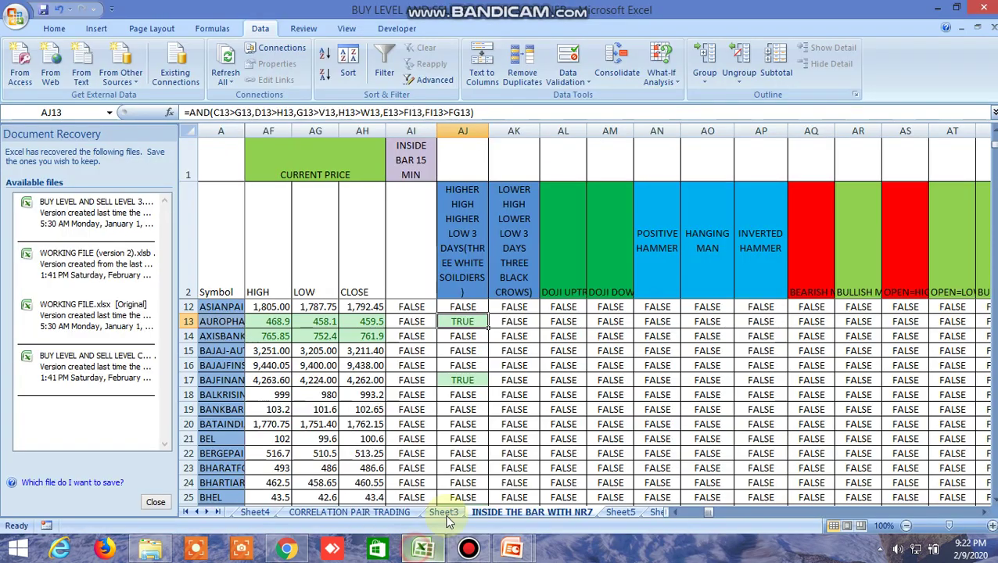
left_click(459, 380)
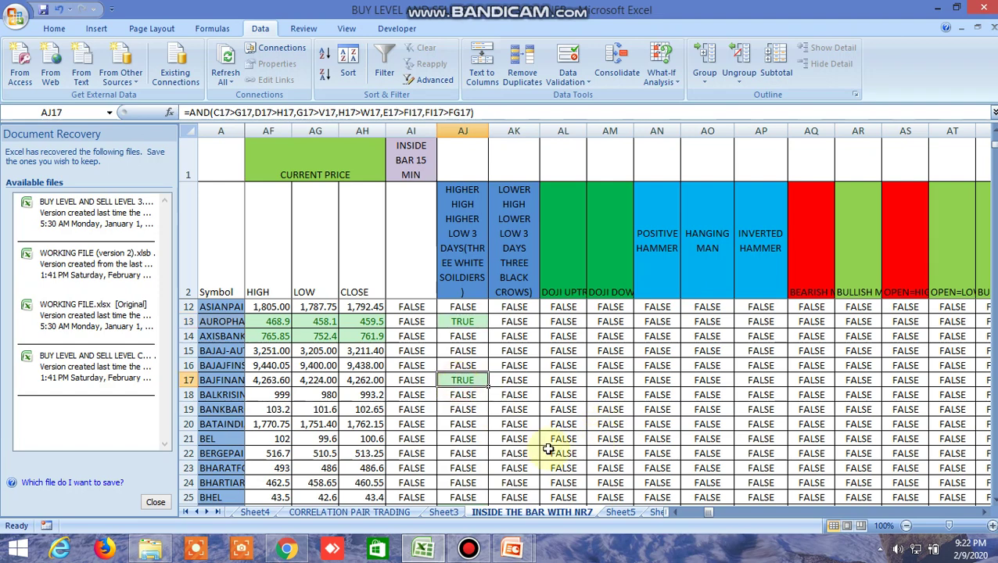
scroll(548, 448, "down", 6)
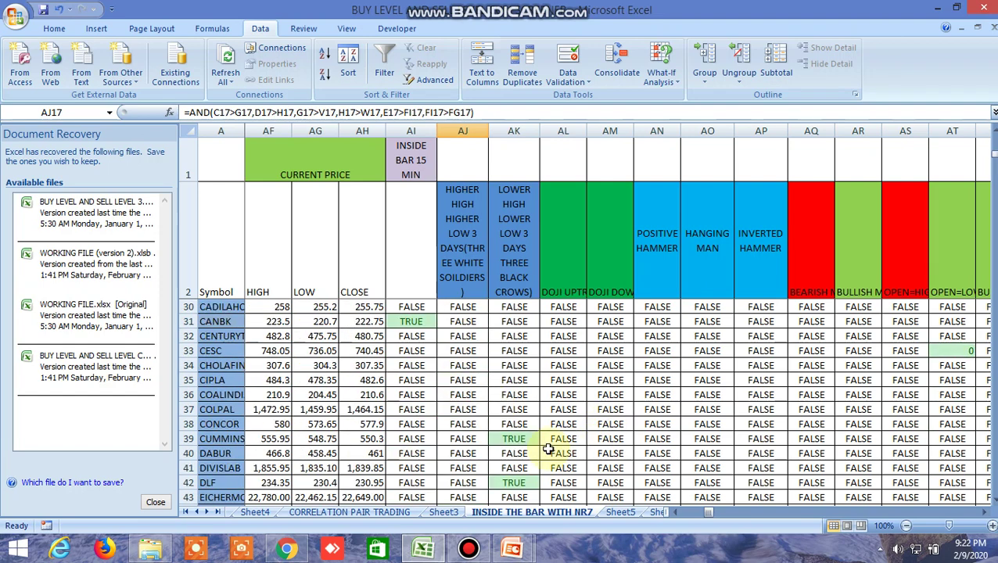
left_click(516, 440)
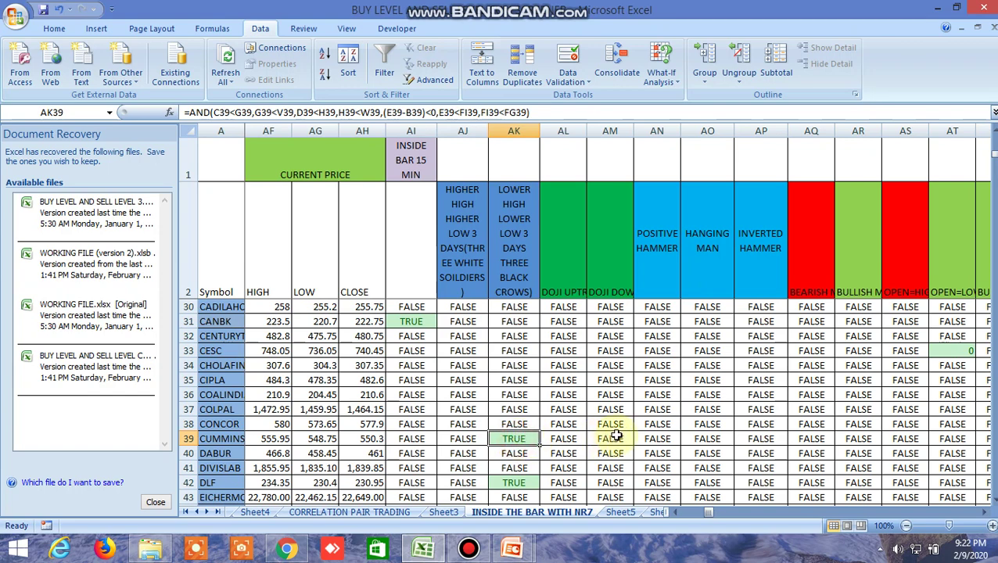
Switch to the Kite chart in Chrome and open the CUMMINSIND chart from NSE
left_click(286, 549)
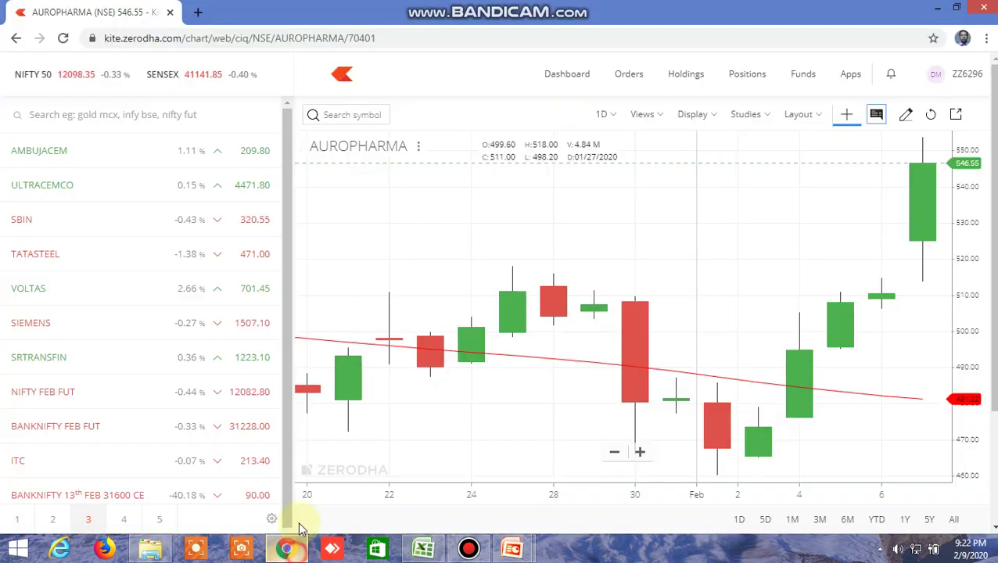
left_click(352, 114)
type("cumm")
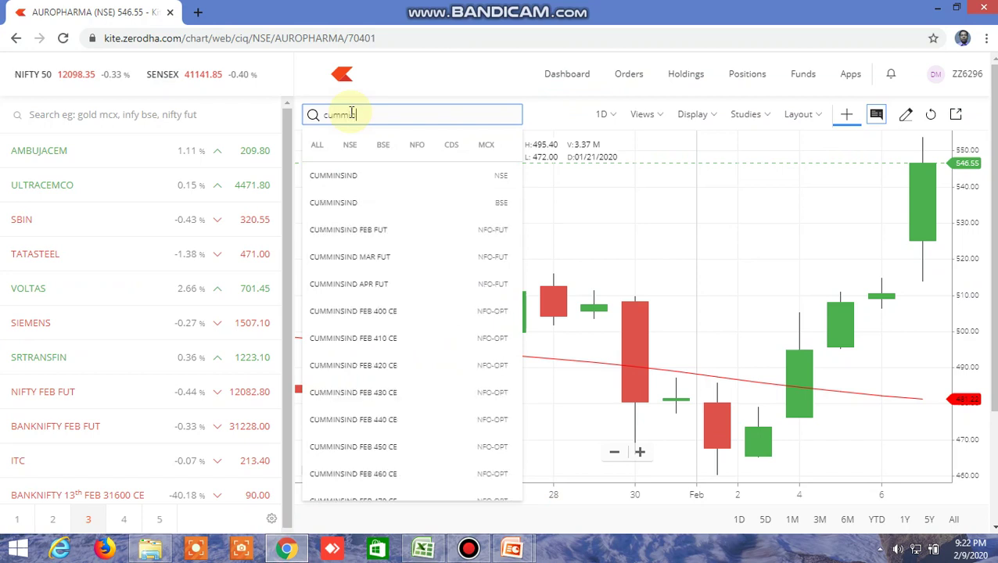
type("ins")
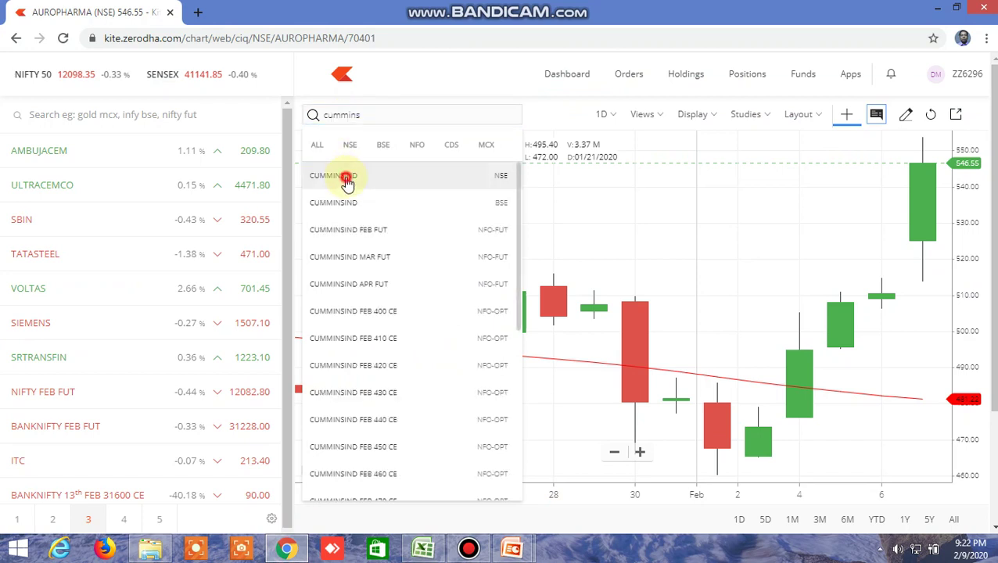
left_click(345, 177)
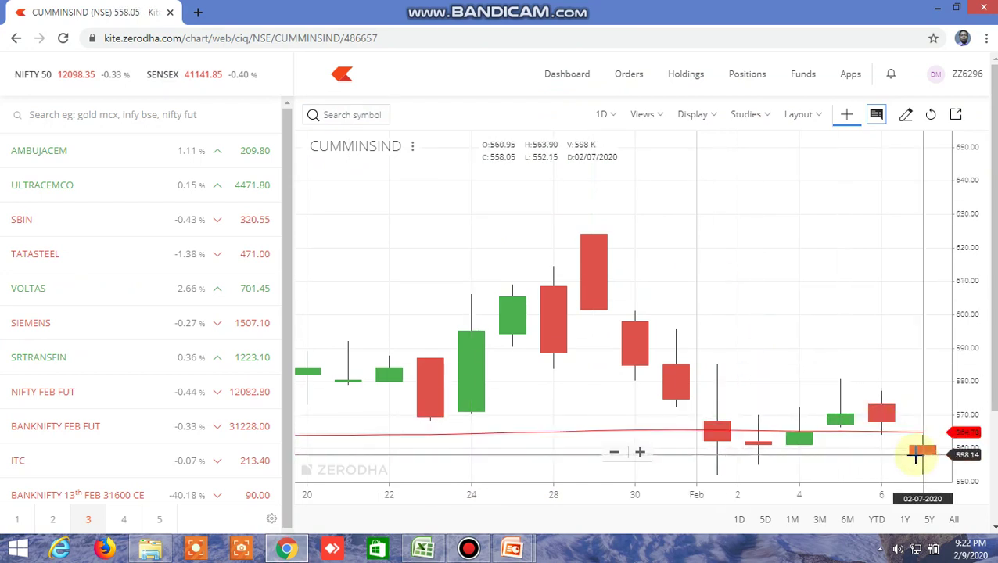
Inspect DLF's three black crows formula in row 42 of the Excel workbook, and open the DLF chart from NSE in Kite
left_click(423, 548)
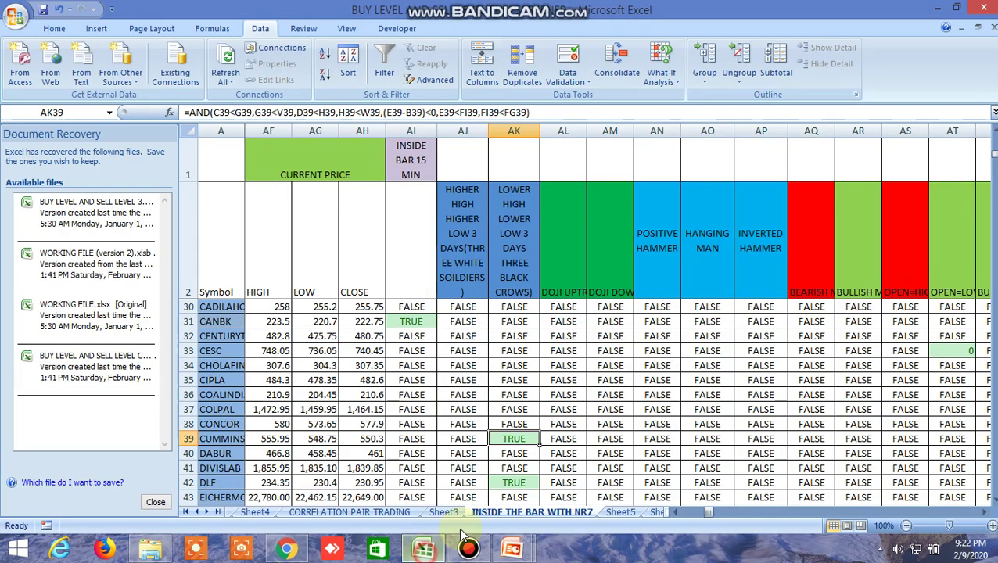
left_click(522, 439)
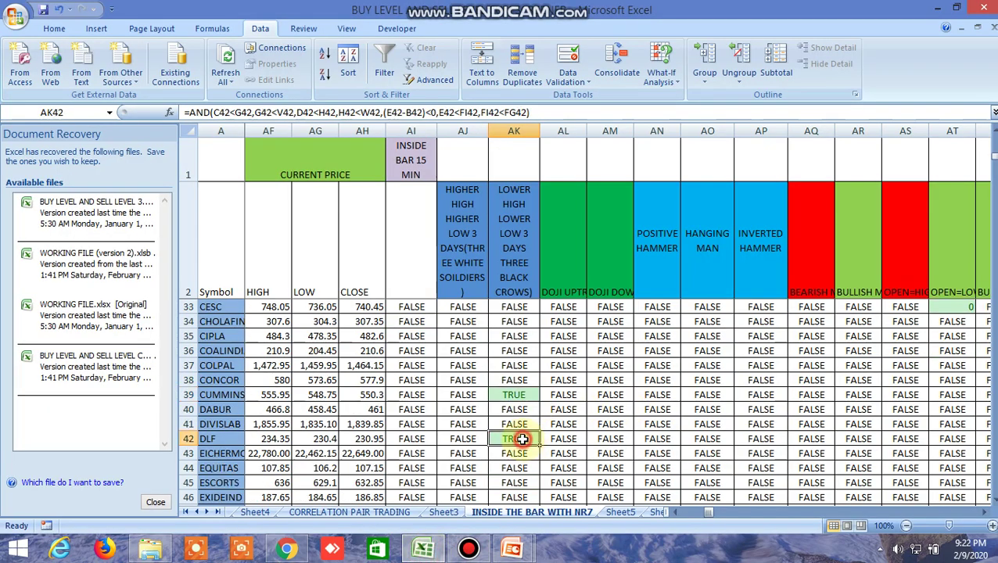
left_click(286, 548)
left_click(328, 114)
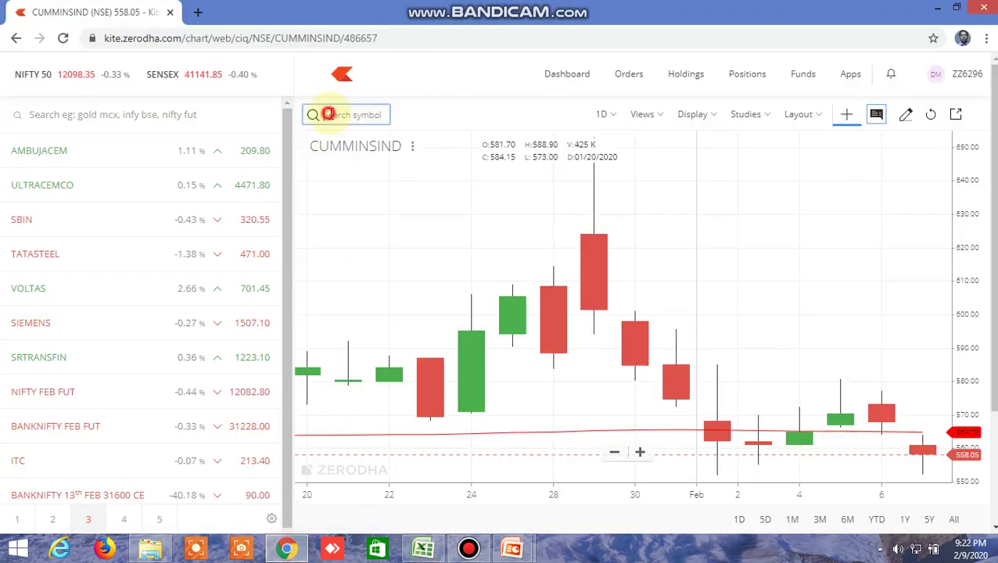
type("dlf")
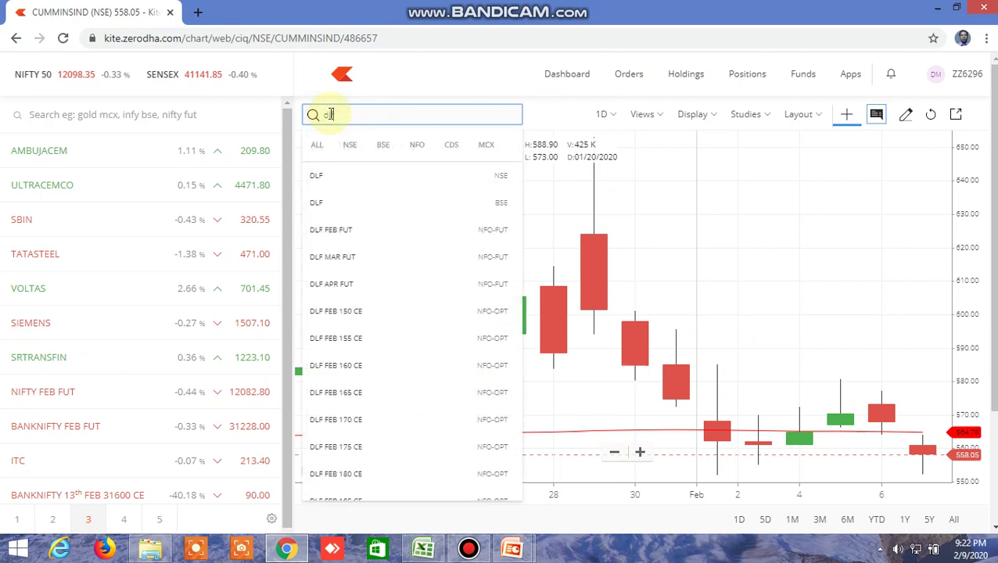
left_click(349, 180)
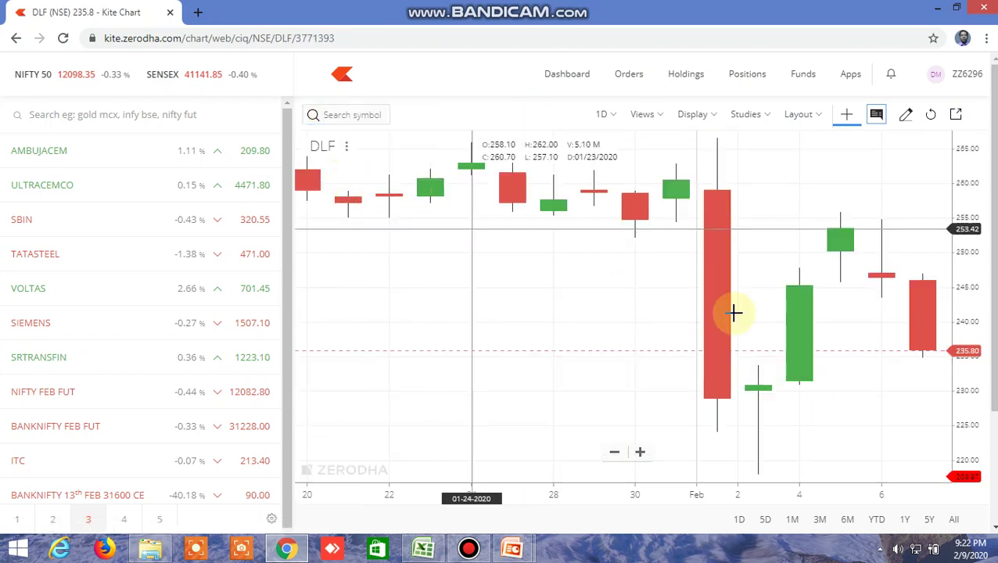
Return to the Excel workbook and inspect IDEA's doji formula in cell AM64
left_click(423, 548)
scroll(588, 411, "down", 7)
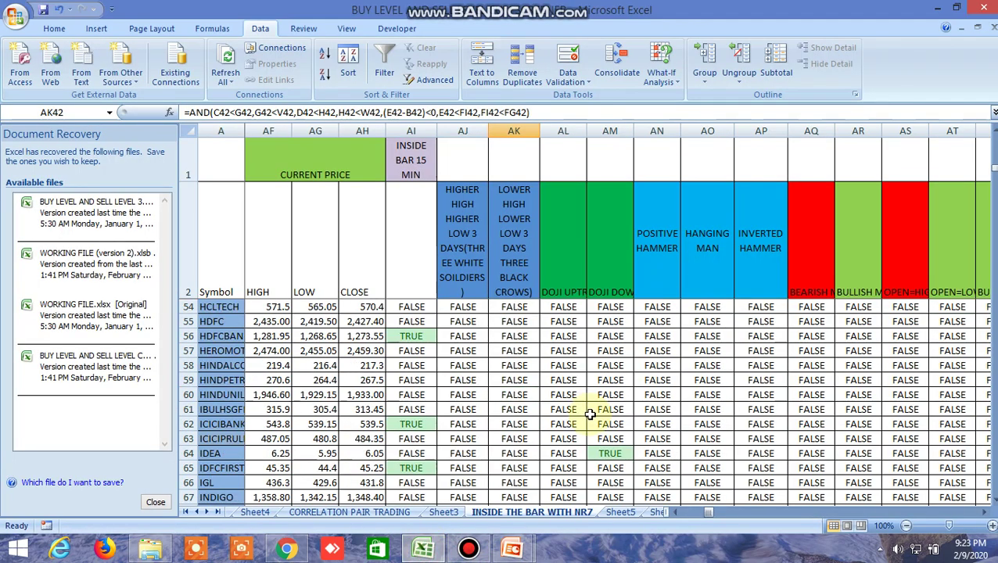
left_click(611, 453)
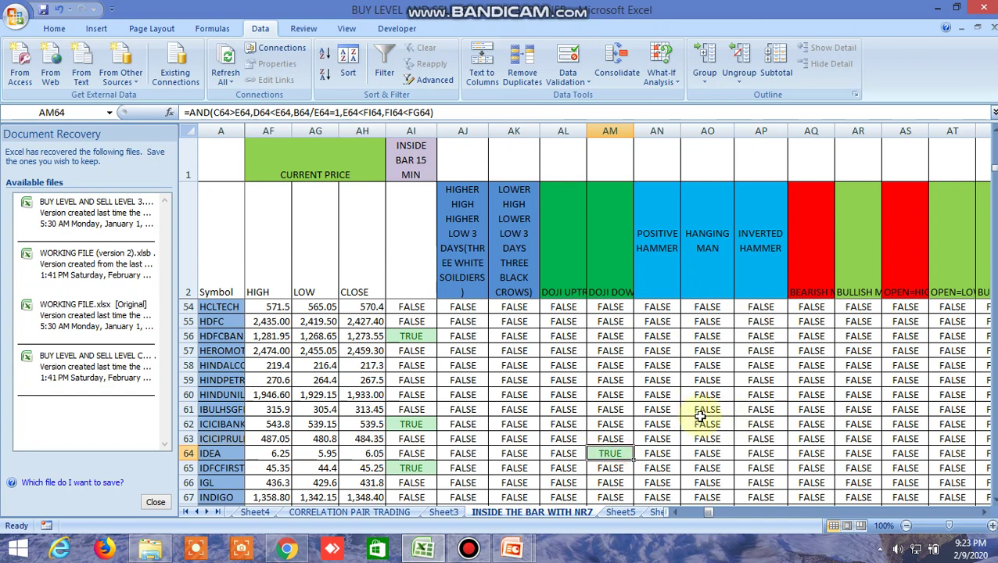
Look through the candlestick pattern columns across the stock rows and inspect PIDILITIND's inverted hammer formula in row 106
scroll(701, 418, "down", 9)
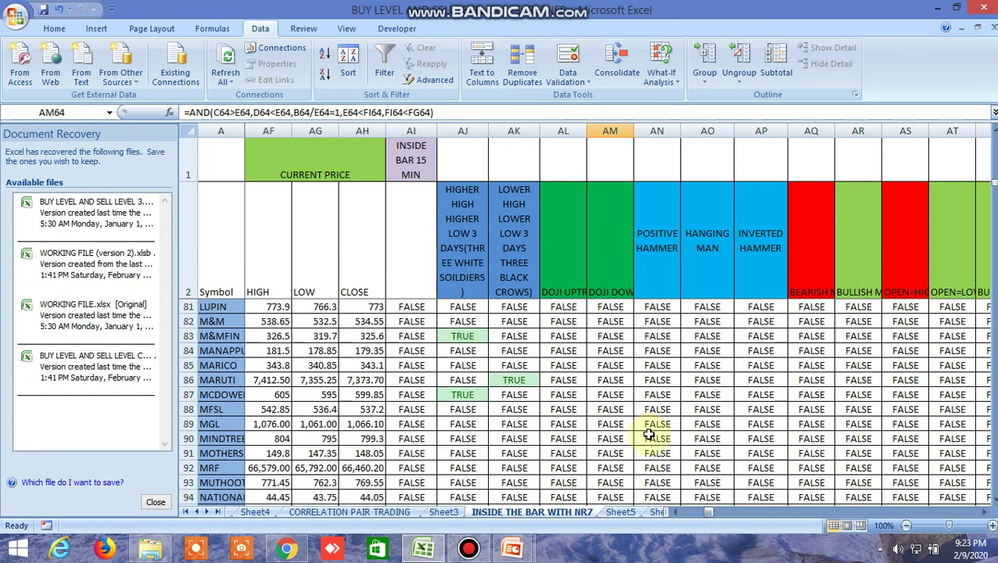
scroll(649, 435, "down", 7)
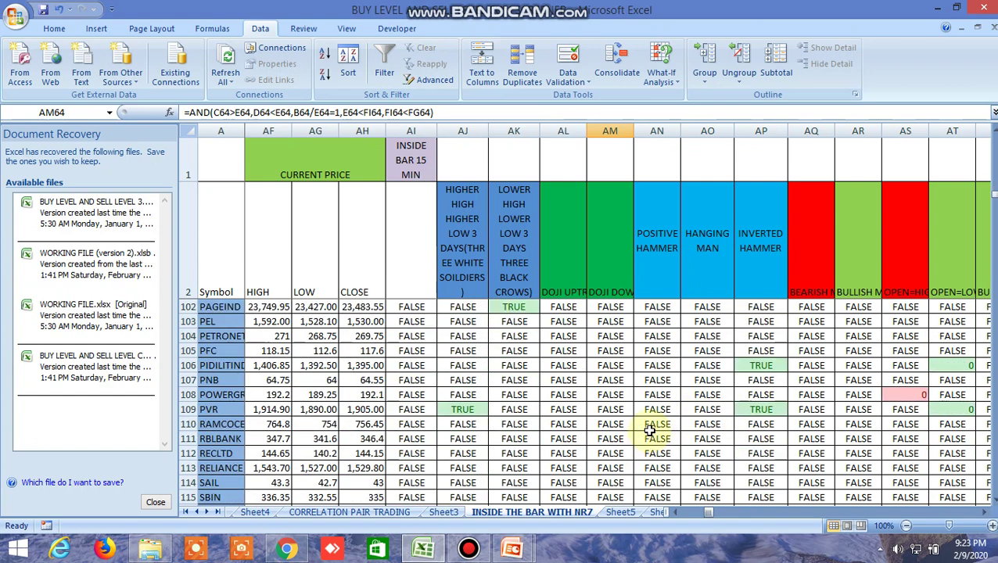
scroll(649, 431, "up", 10)
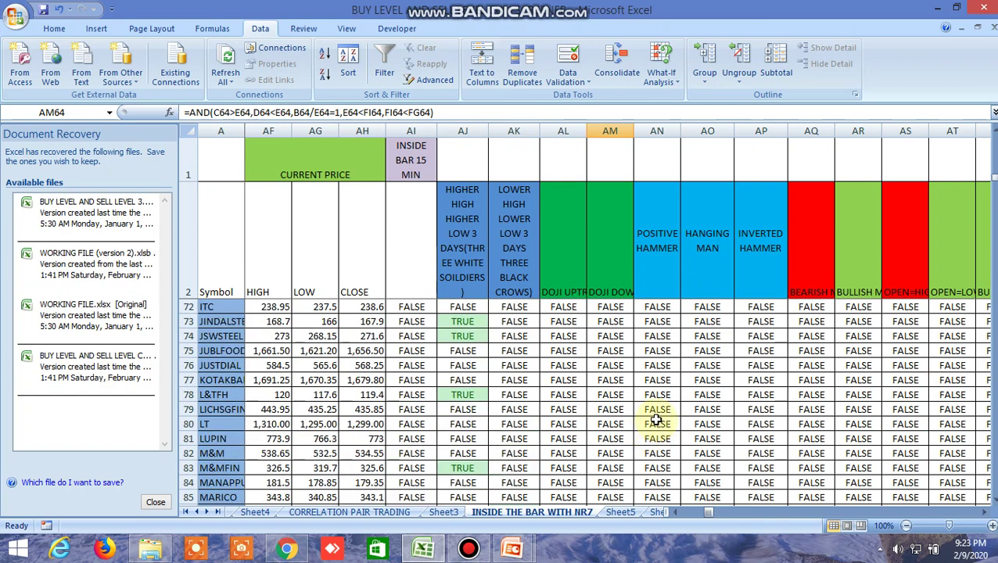
scroll(656, 421, "up", 11)
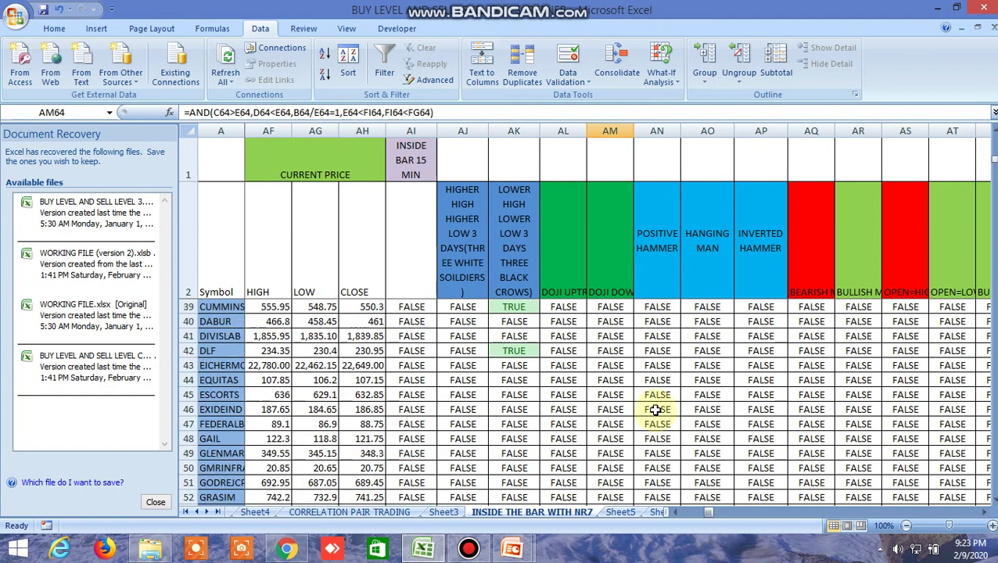
scroll(656, 406, "up", 5)
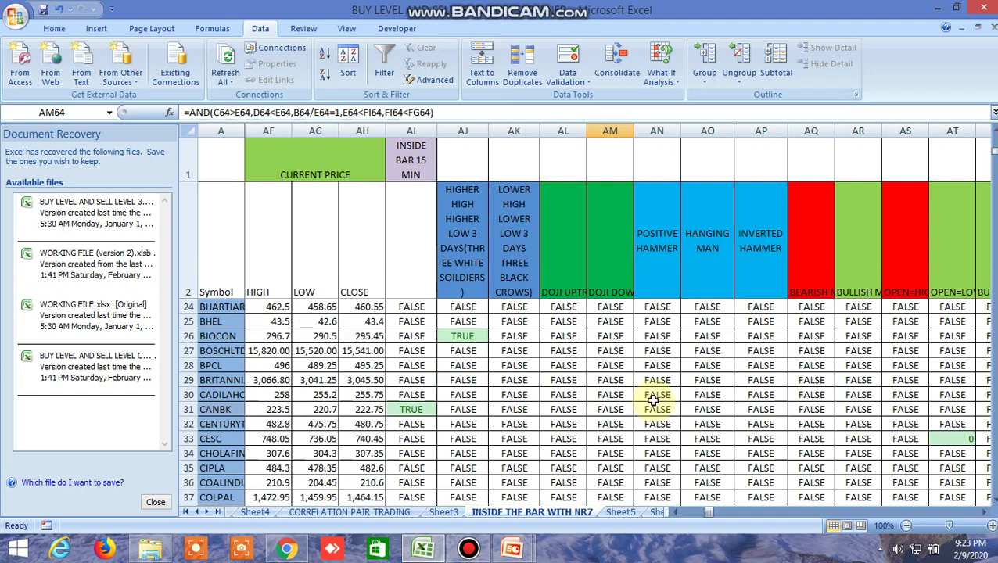
scroll(654, 395, "up", 7)
scroll(651, 380, "down", 3)
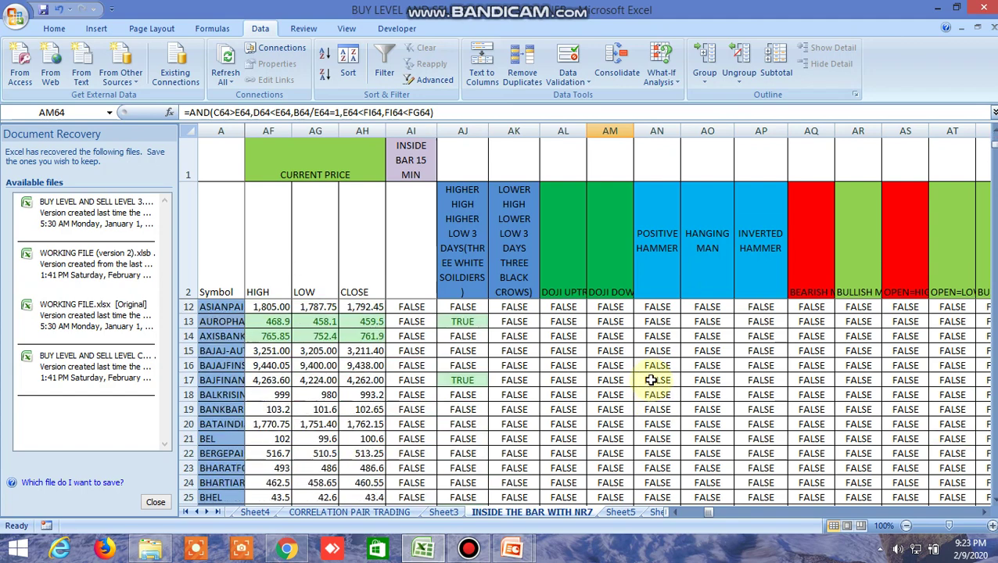
scroll(649, 382, "down", 18)
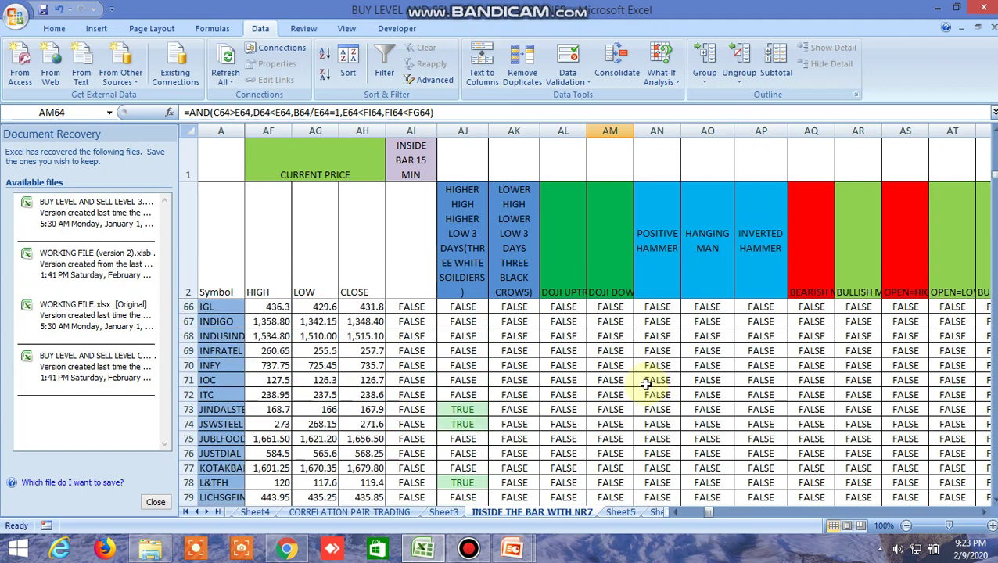
scroll(647, 384, "down", 11)
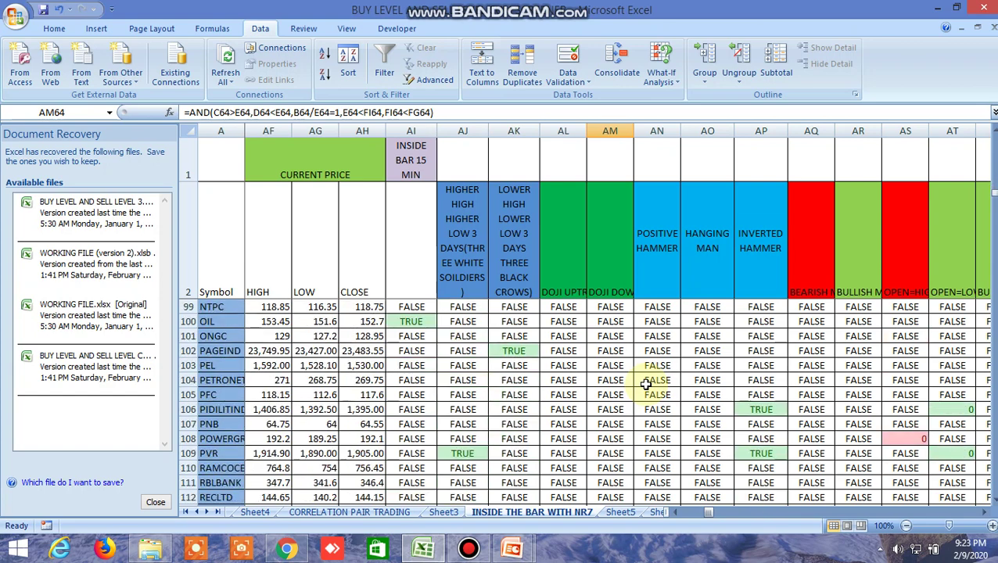
left_click(767, 411)
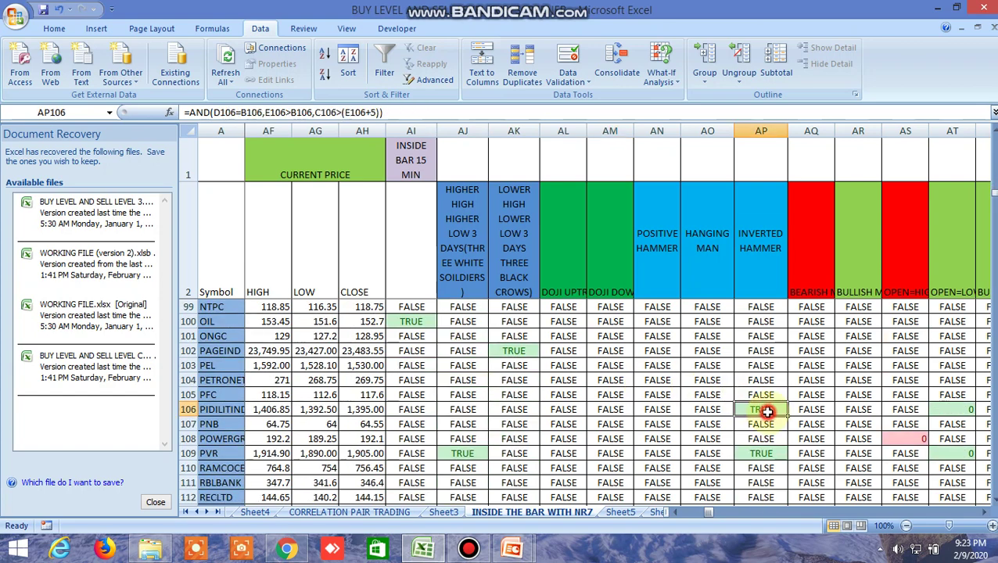
Switch to the Kite chart in Chrome and open PIDILITIND from NSE
left_click(286, 548)
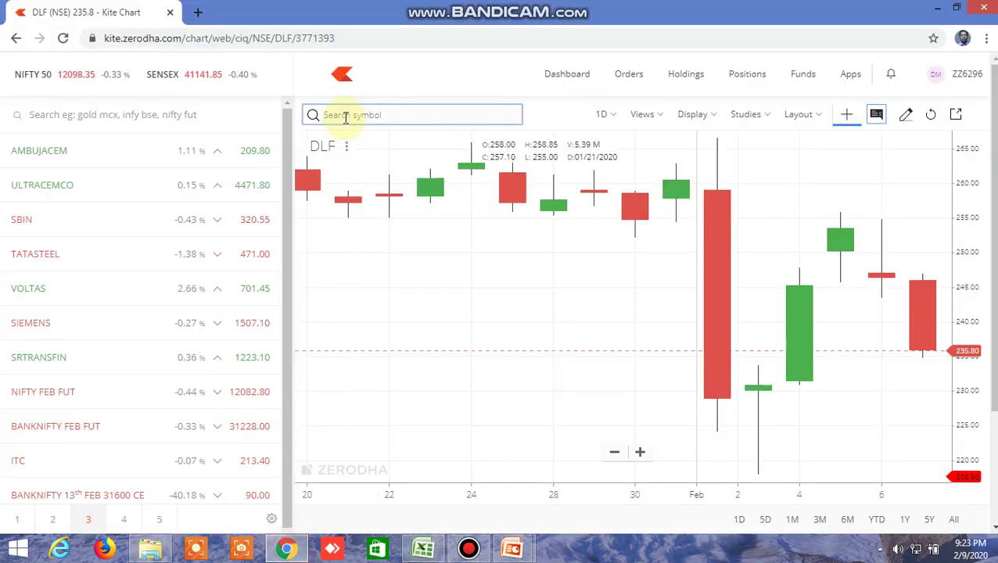
type("pdilte")
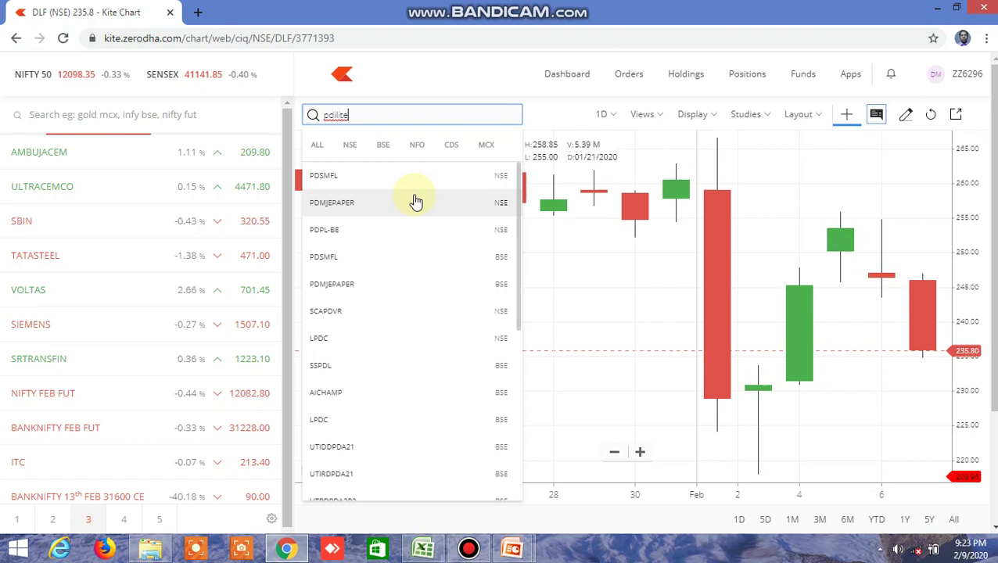
double_click(360, 115)
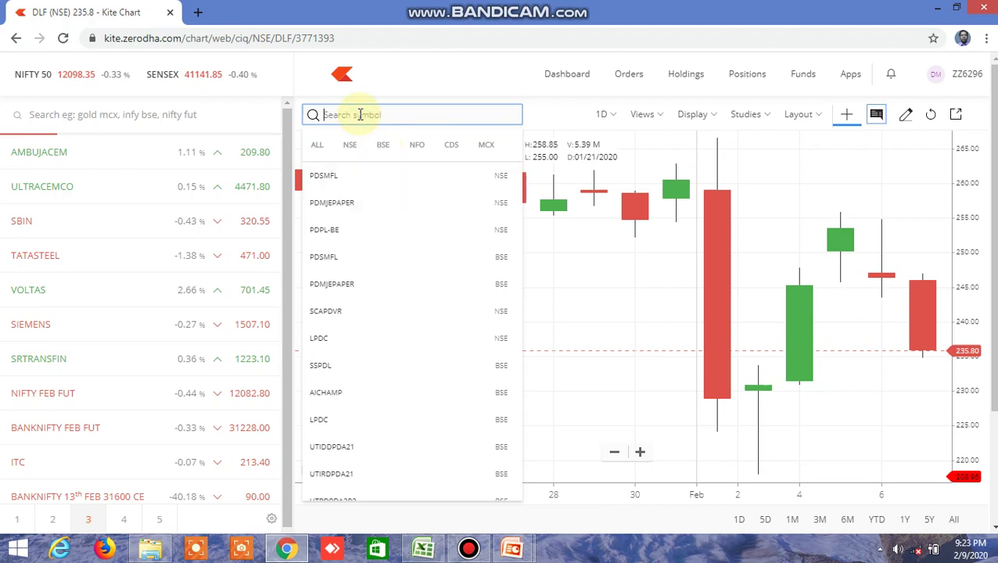
type("pidilte")
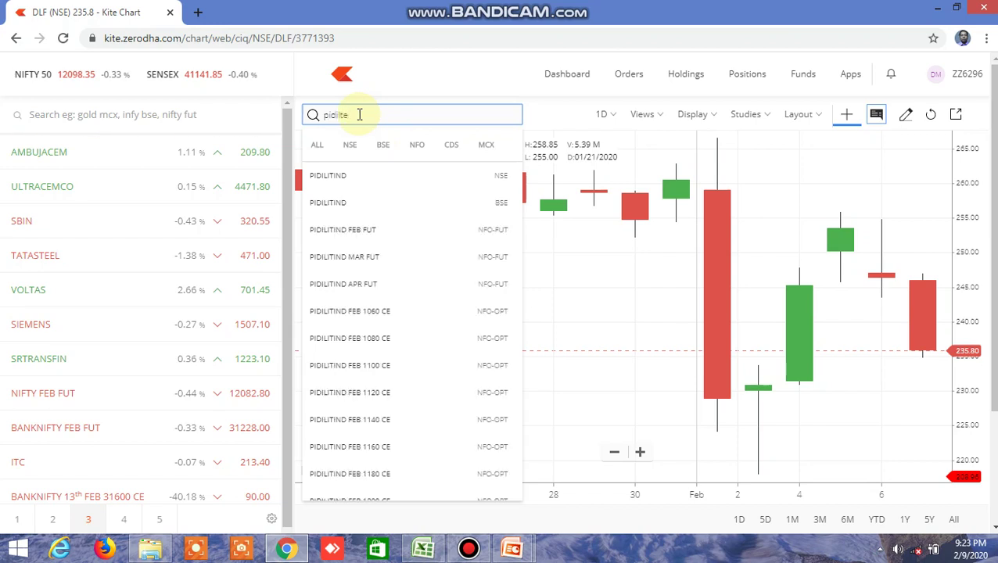
left_click(366, 178)
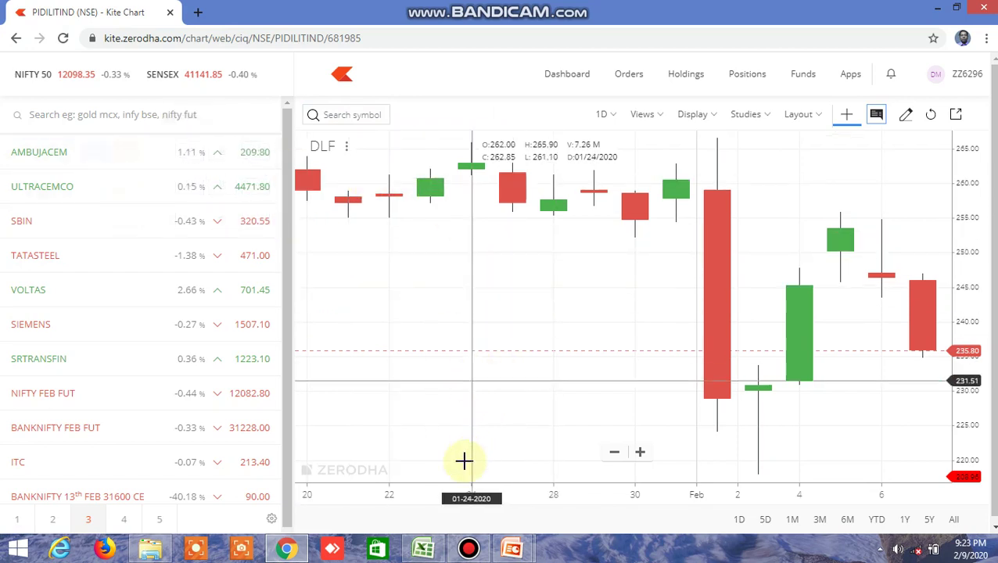
Return to the Excel workbook and inspect PVR's inverted hammer formula in row 109 and NTPC's MASTER3.5 LONG formula in row 99
mouse_move(435, 555)
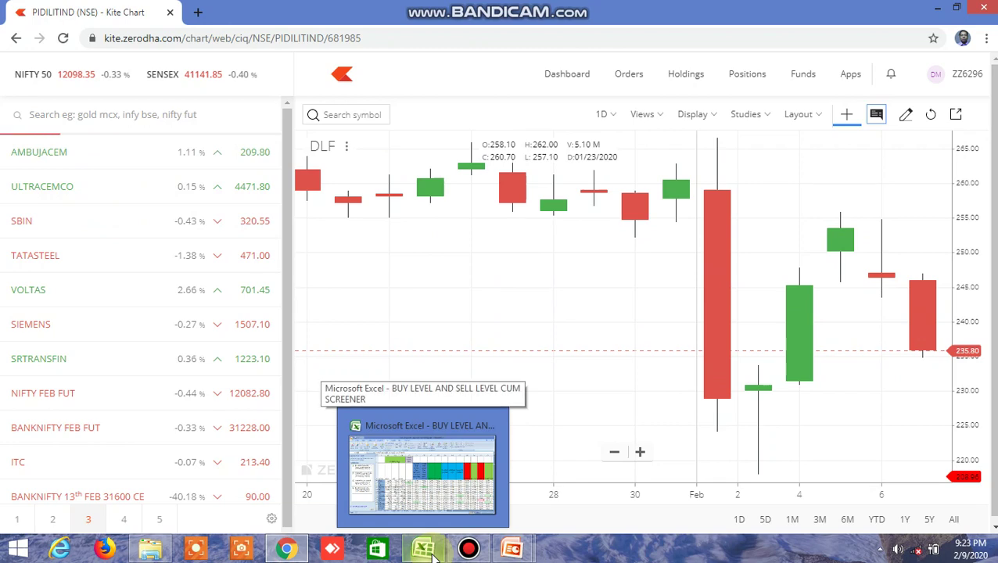
left_click(434, 554)
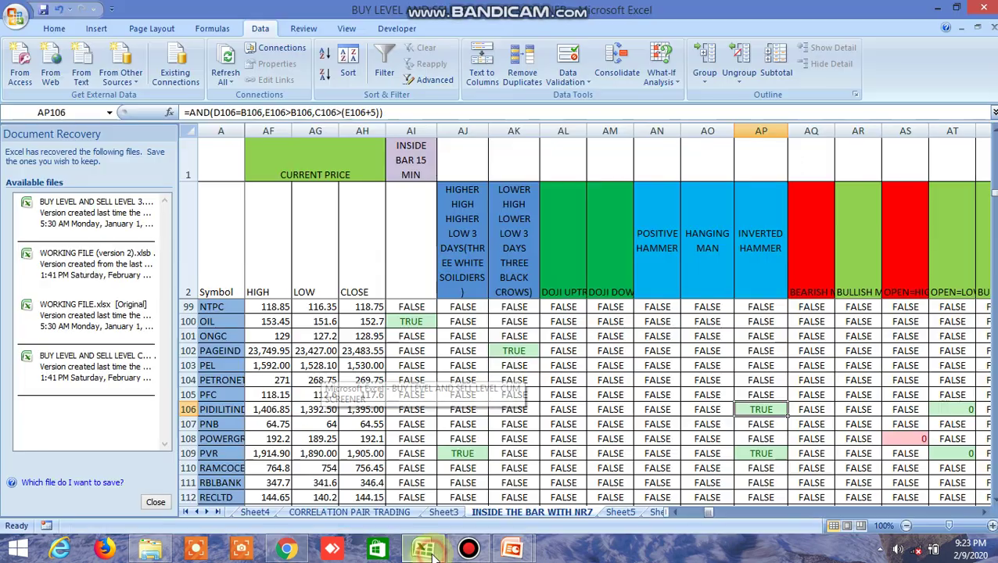
left_click(773, 454)
left_click_drag(711, 510, 722, 518)
left_click(601, 309)
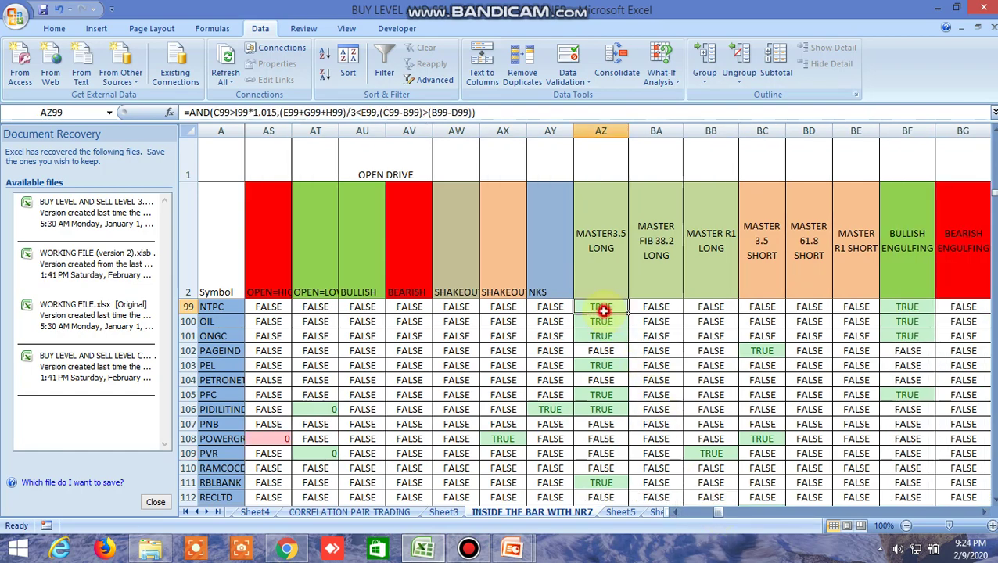